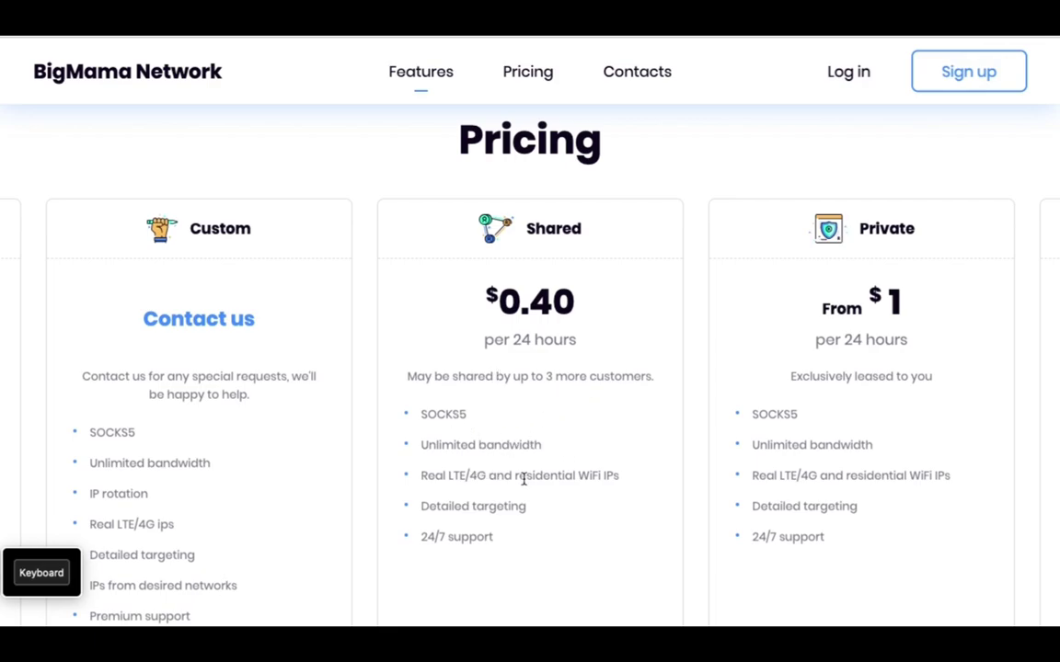
- Review the Custom, Shared and Private proxy plans in the Pricing section and the contact details below them
scroll(520, 541, down, 1)
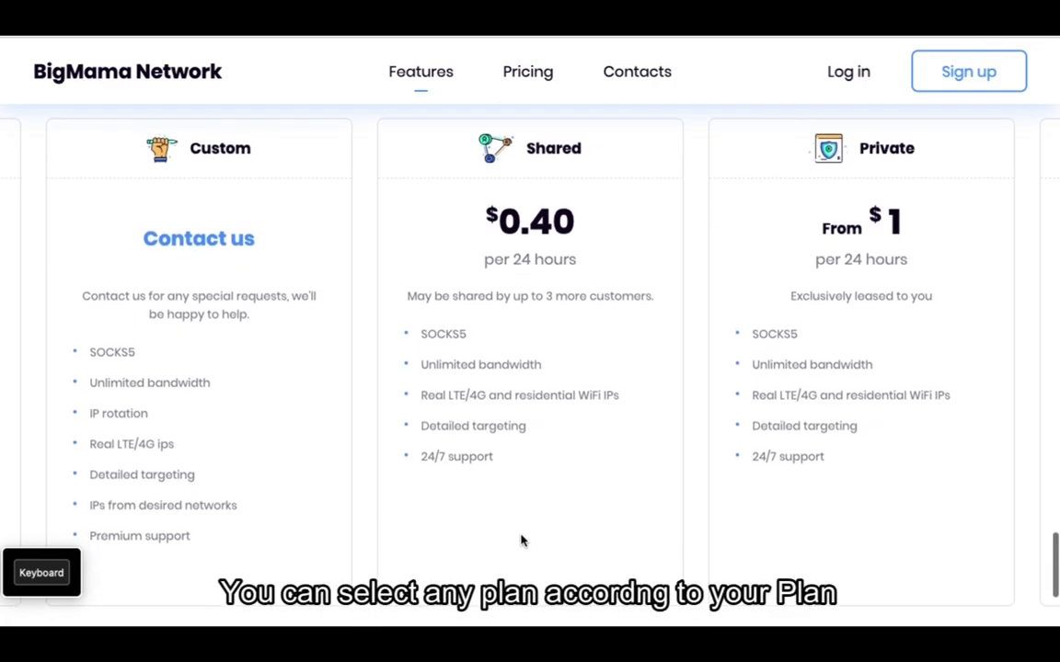
scroll(520, 541, down, 1)
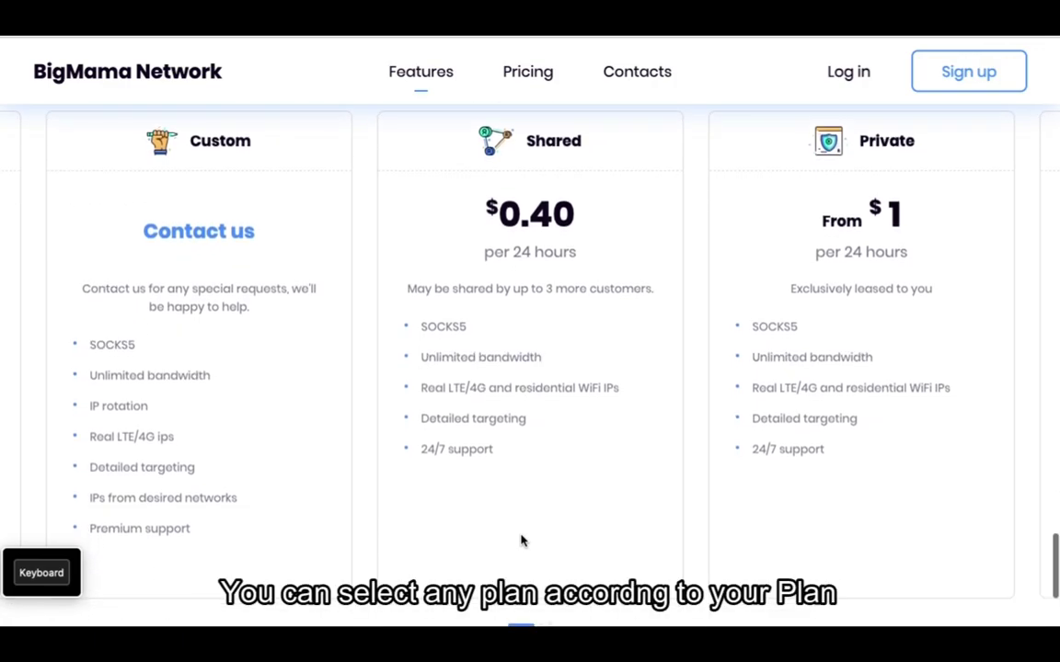
scroll(523, 539, down, 3)
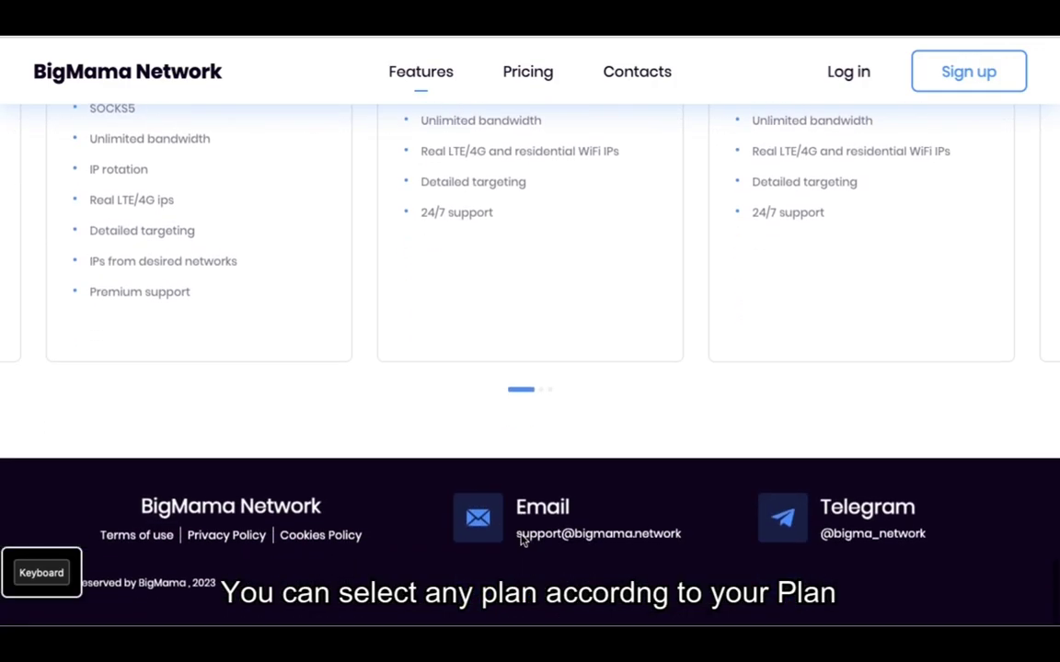
scroll(535, 333, up, 8)
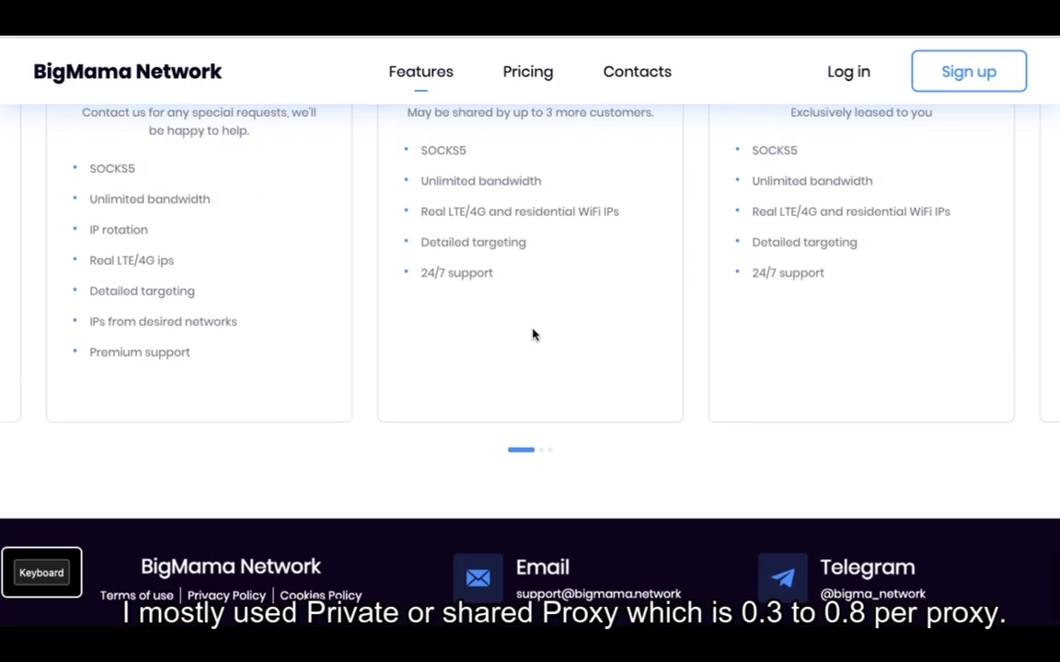
scroll(534, 335, up, 4)
scroll(572, 396, down, 6)
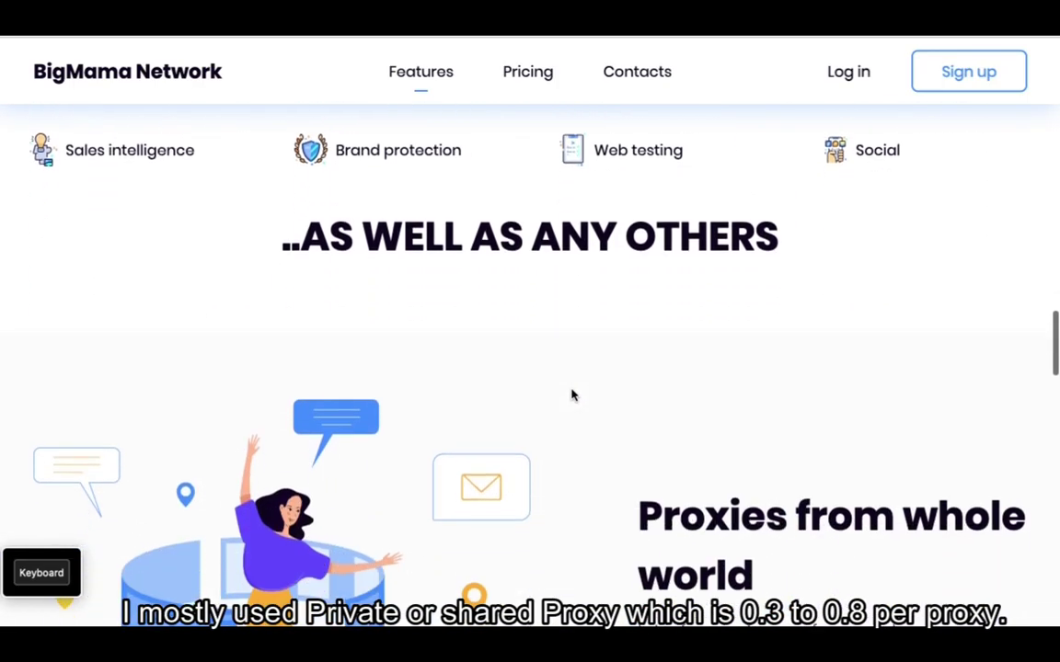
click(738, 400)
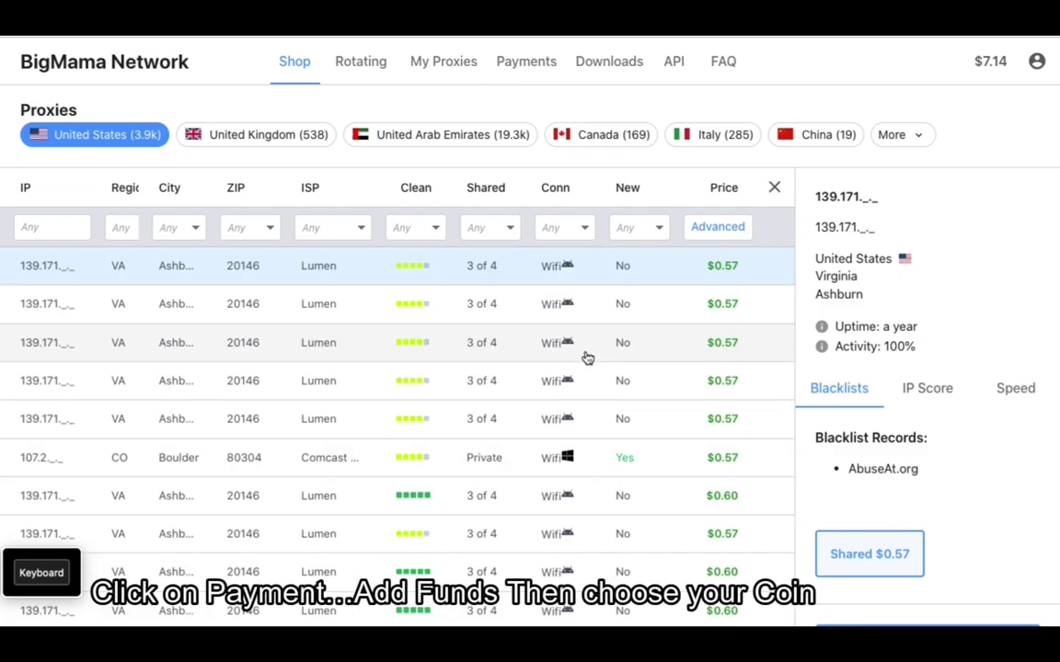
- Start a $10 balance top-up in USDT TRC20 from the payments page to get the deposit wallet address
click(532, 67)
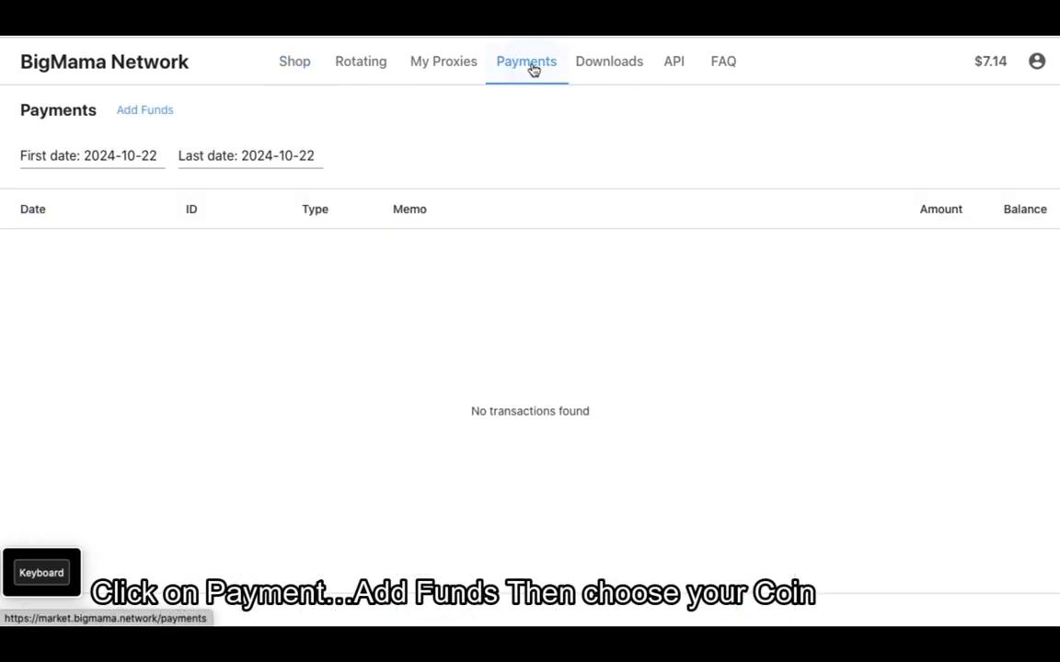
click(145, 110)
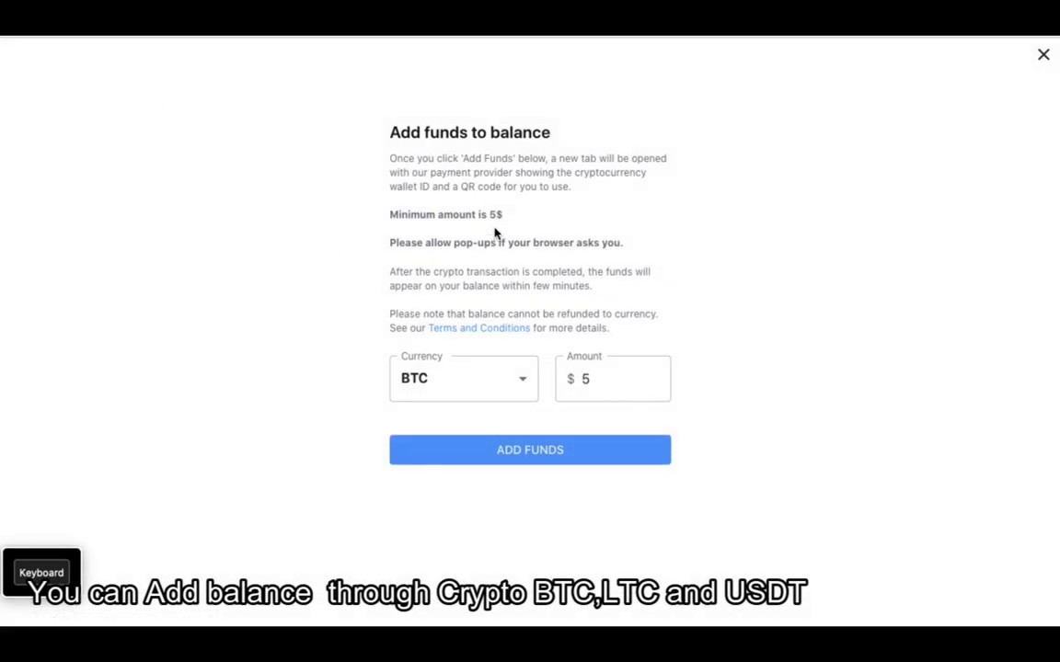
click(523, 381)
click(437, 421)
click(521, 381)
click(506, 416)
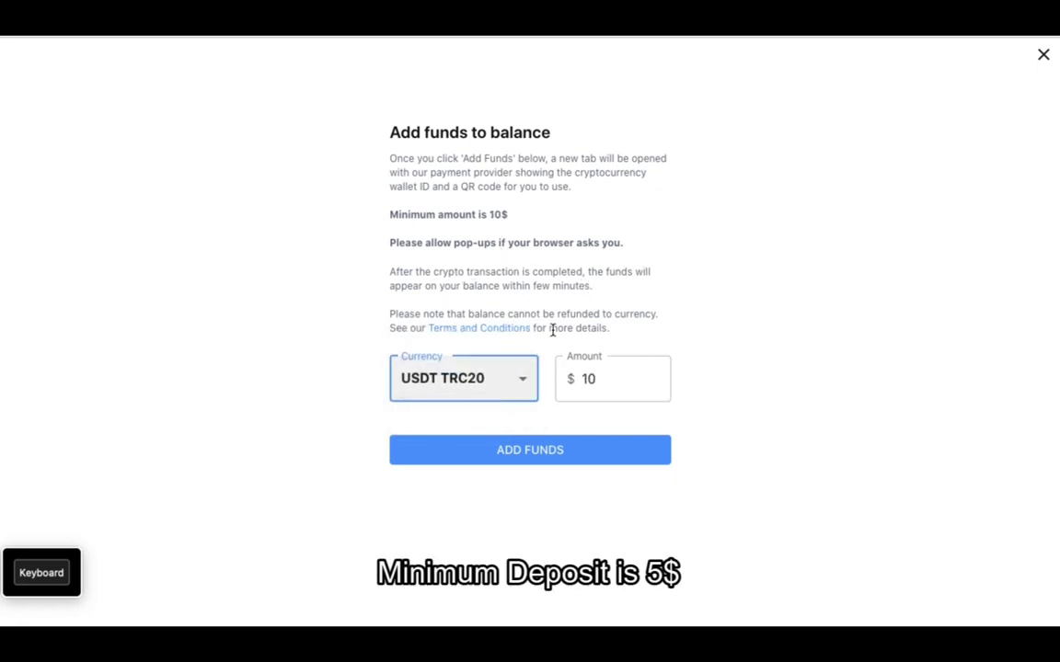
click(529, 451)
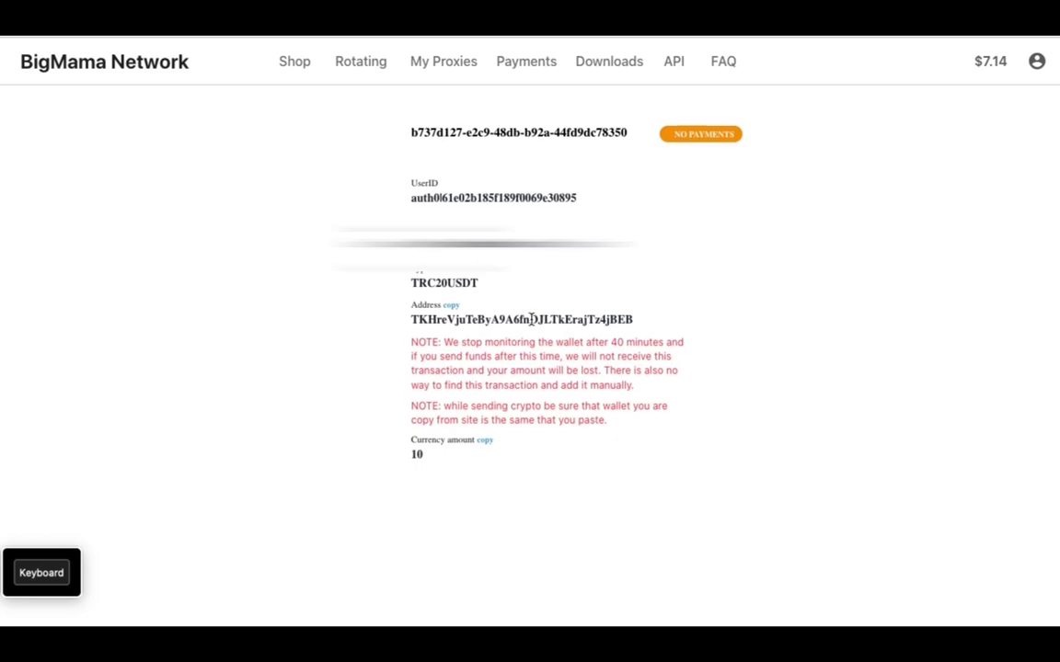
- Look through the My Proxies, Payments and Rotating pages and return to the Shop
click(412, 72)
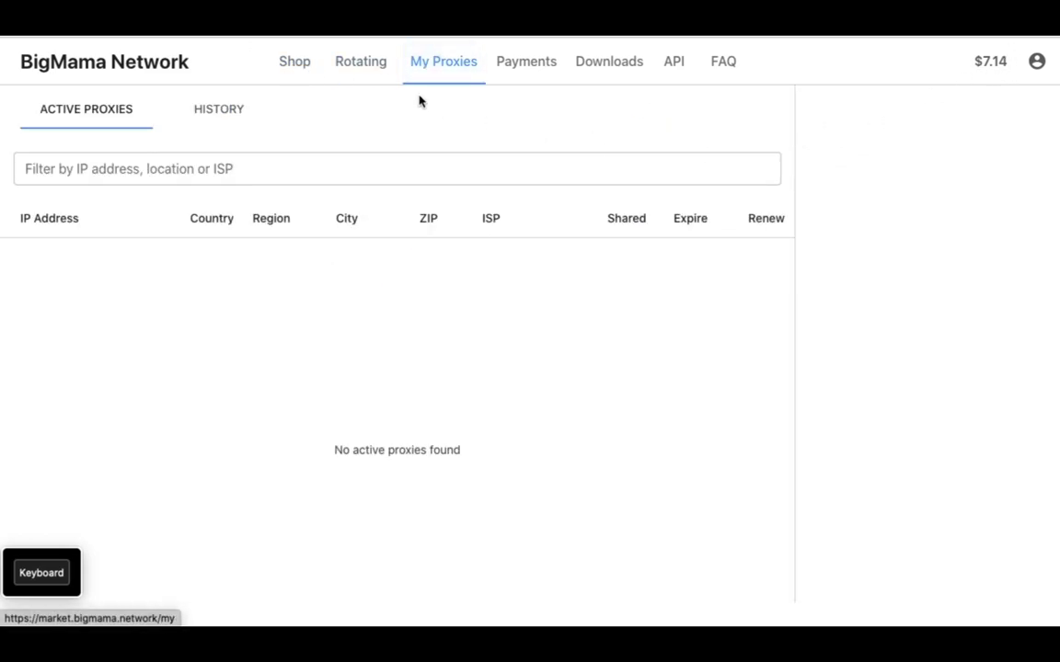
click(537, 74)
click(436, 71)
click(376, 71)
click(306, 72)
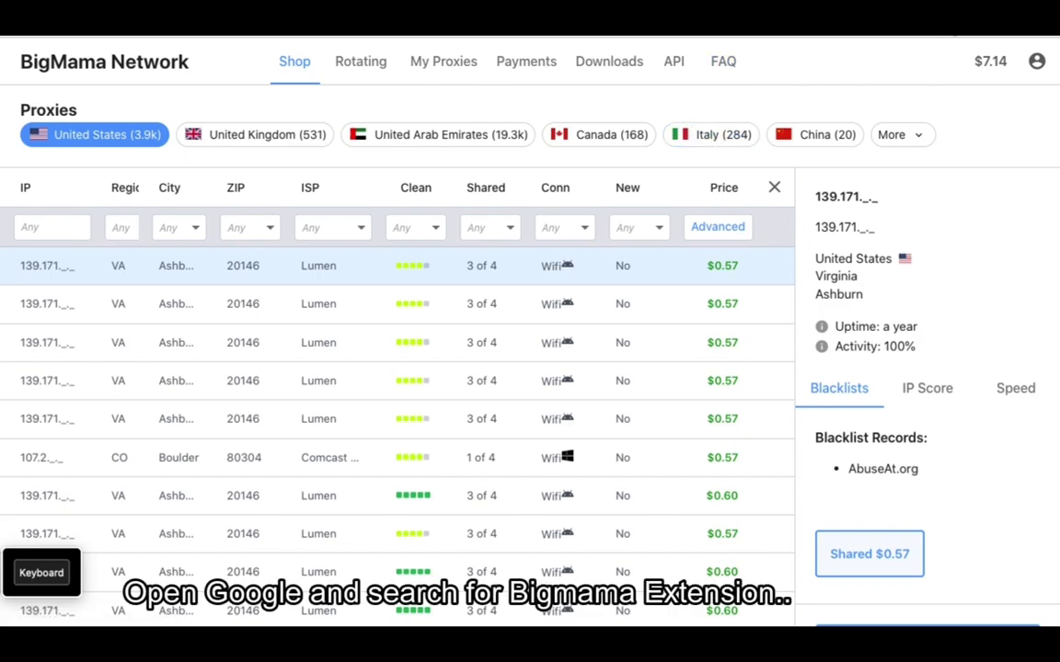
- Search Google for "bigmama extension" in a new tab and open the BigMama Proxy Connect page in the Chrome Web Store
click(929, 35)
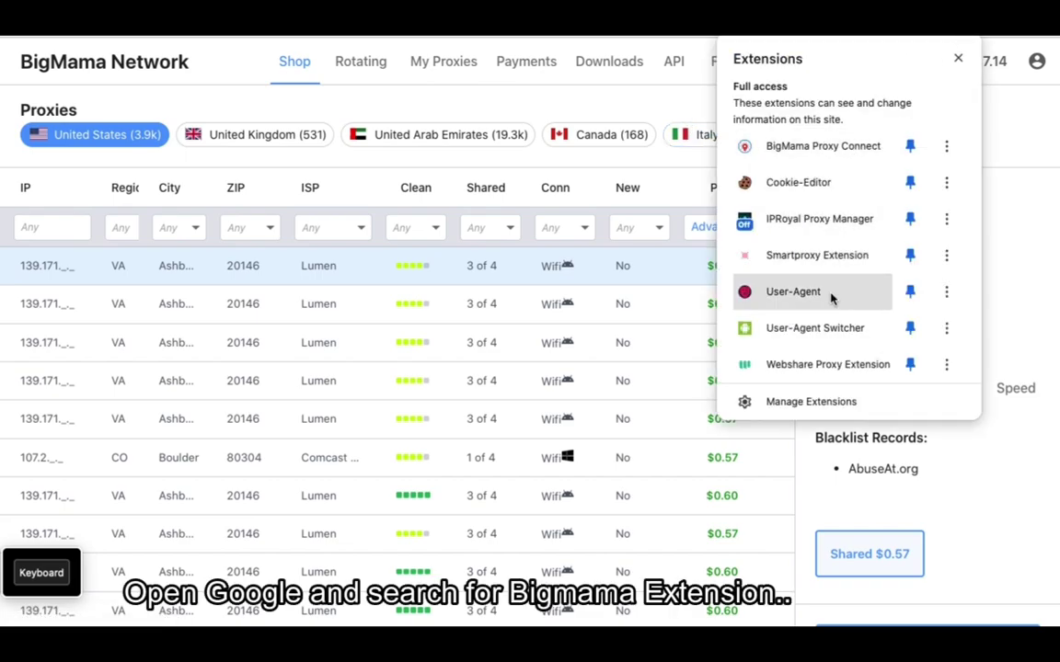
click(993, 102)
key(ctrl+t)
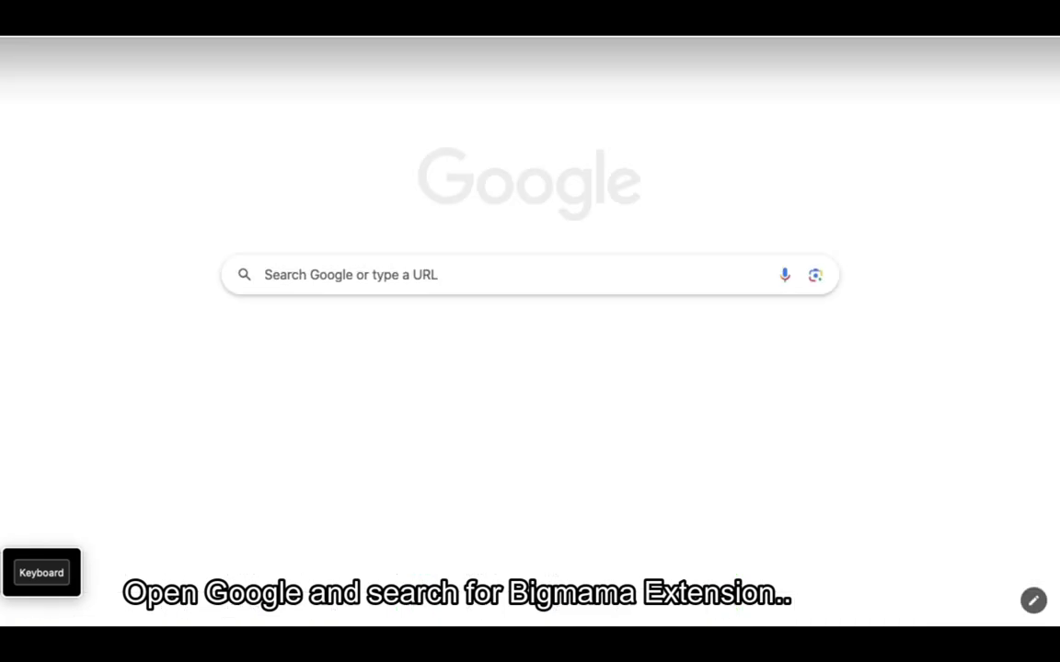
text(big)
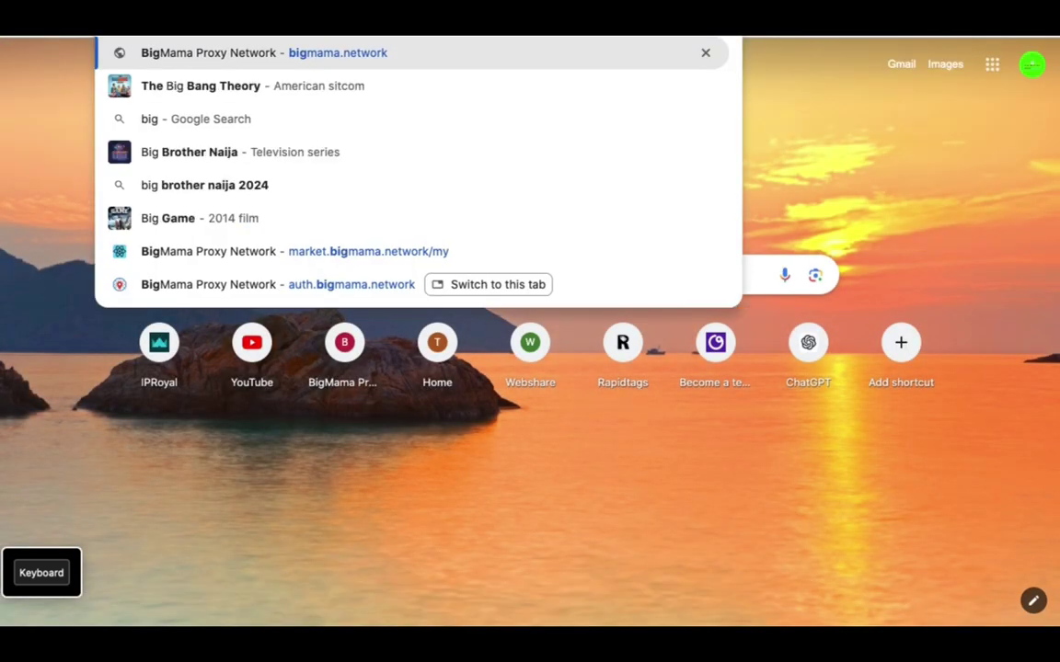
key(Right)
key(BackSpace)
key(BackSpace)
key(BackSpace)
key(BackSpace)
key(BackSpace)
key(BackSpace)
key(BackSpace)
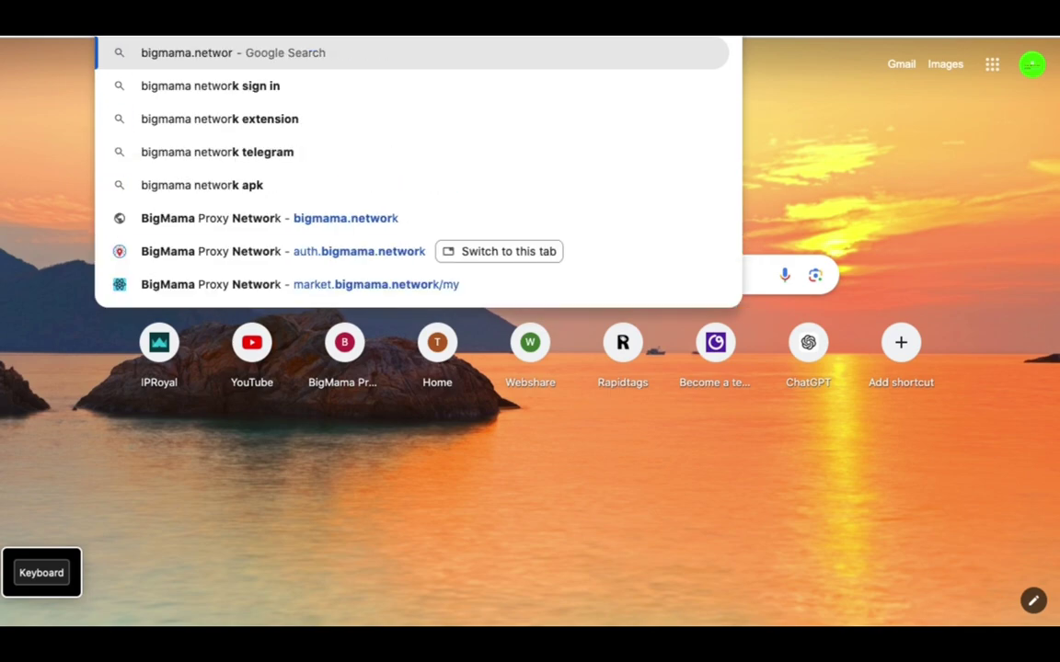
key(BackSpace)
text(e)
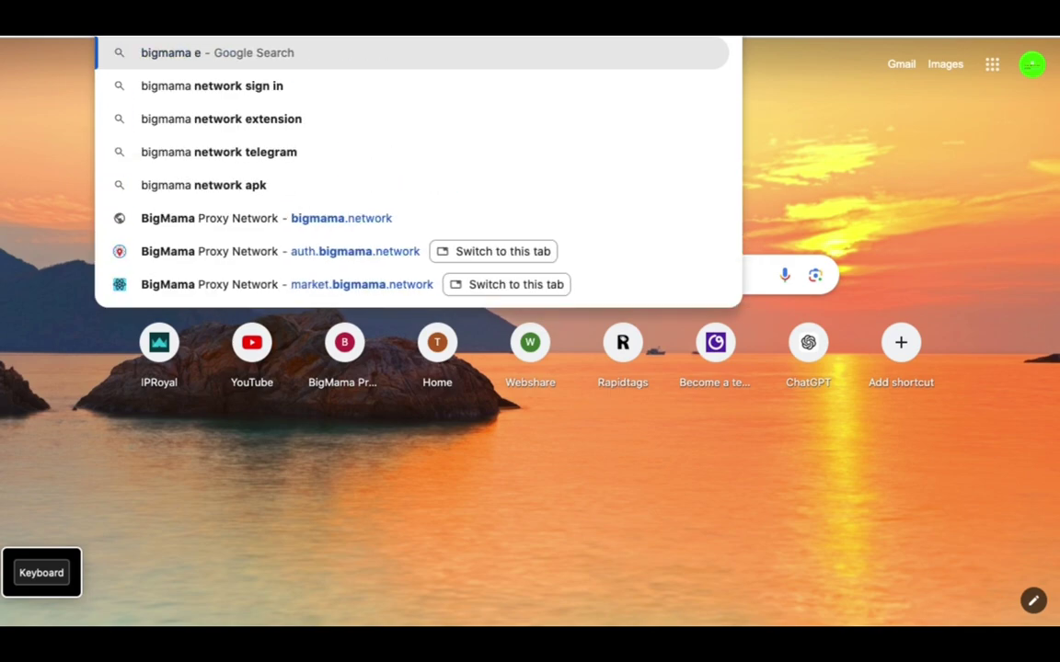
text(xtension)
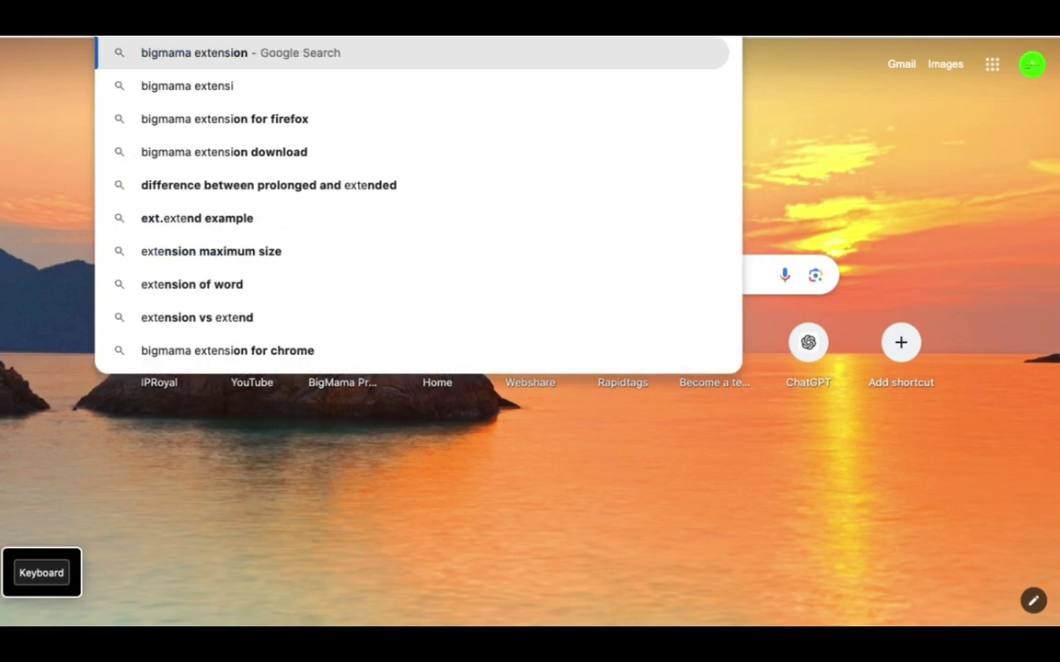
key(Escape)
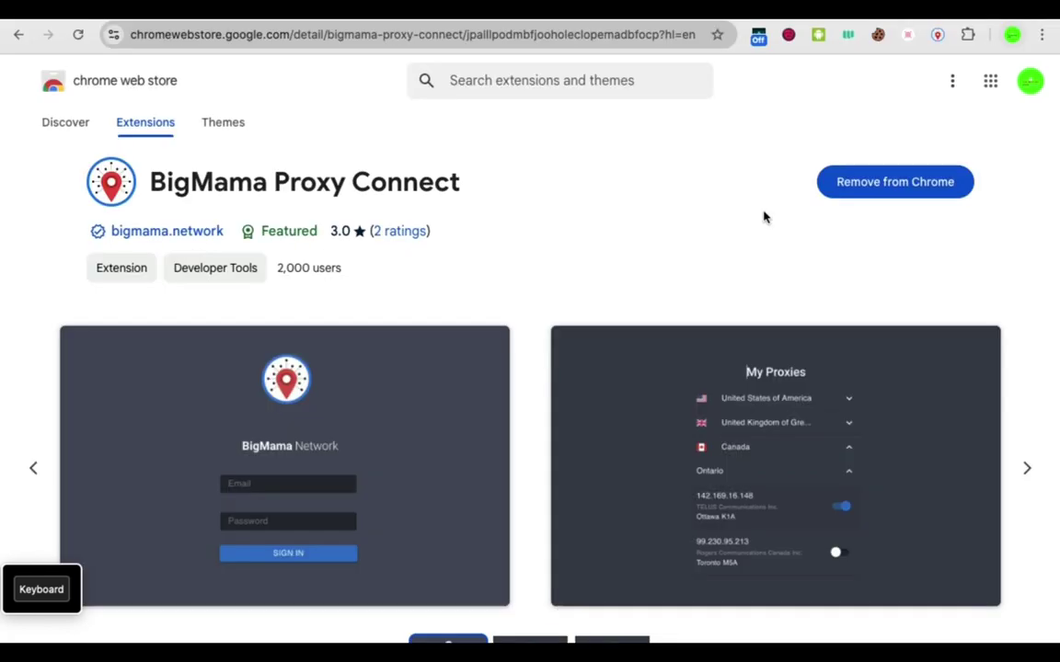
- Sign in to the BigMama Proxy Connect extension with the account email and password
click(938, 35)
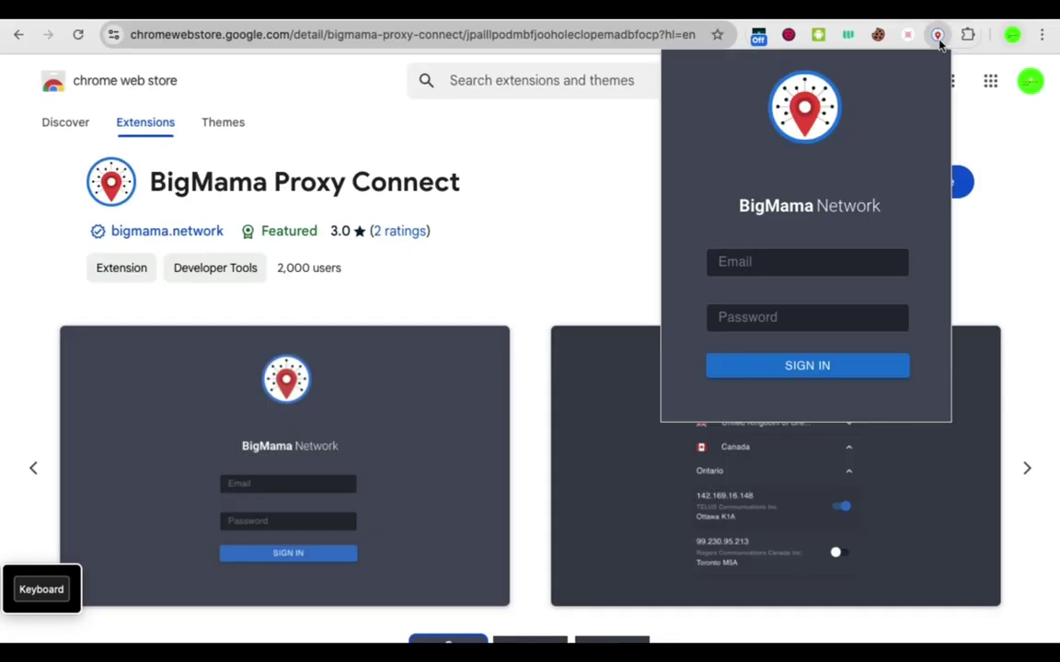
click(781, 259)
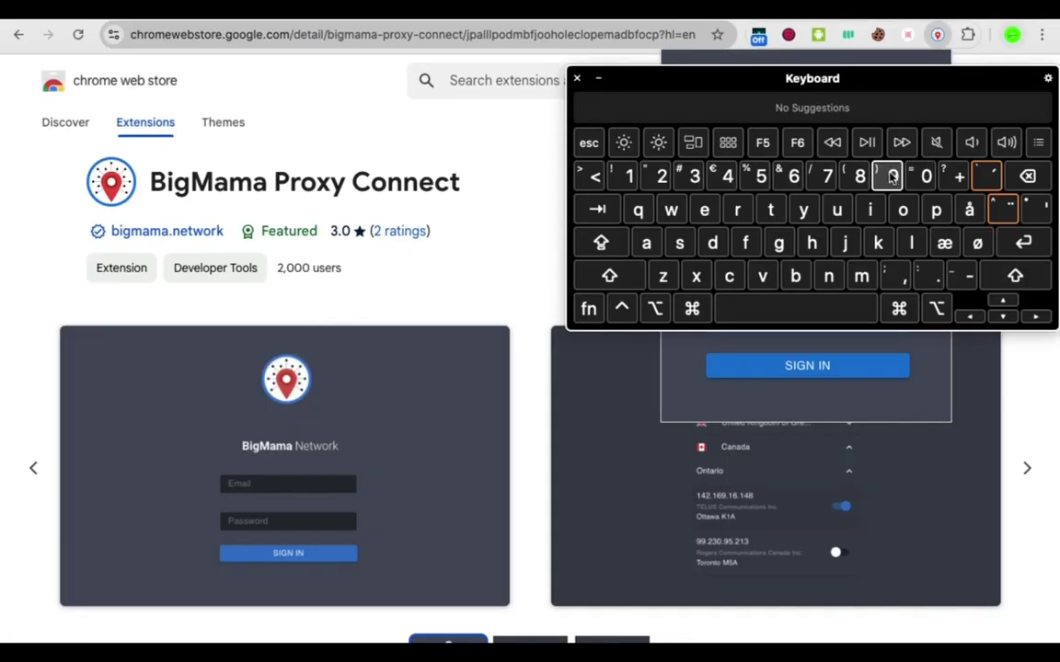
click(595, 82)
click(791, 376)
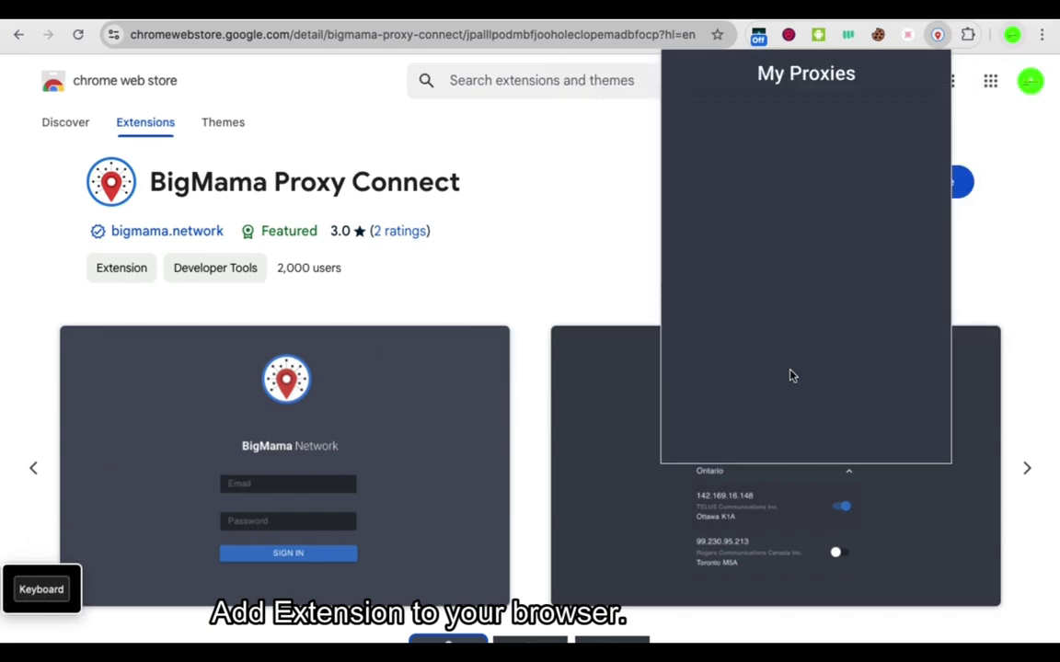
- Return to the BigMama shop and list the proxies available for Mexico
click(868, 20)
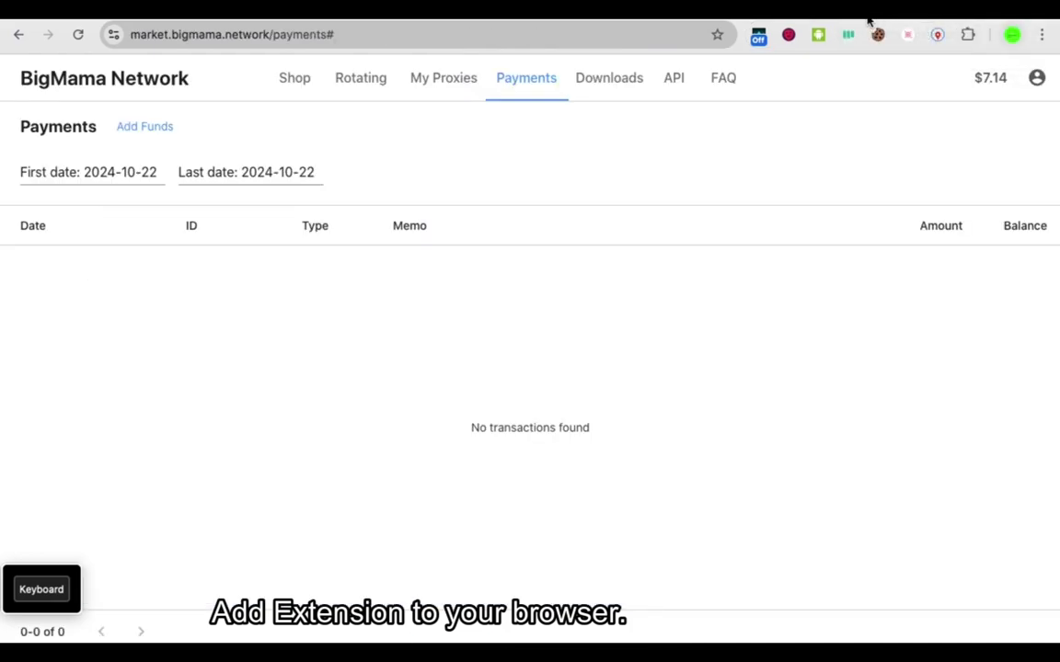
click(204, 83)
click(918, 159)
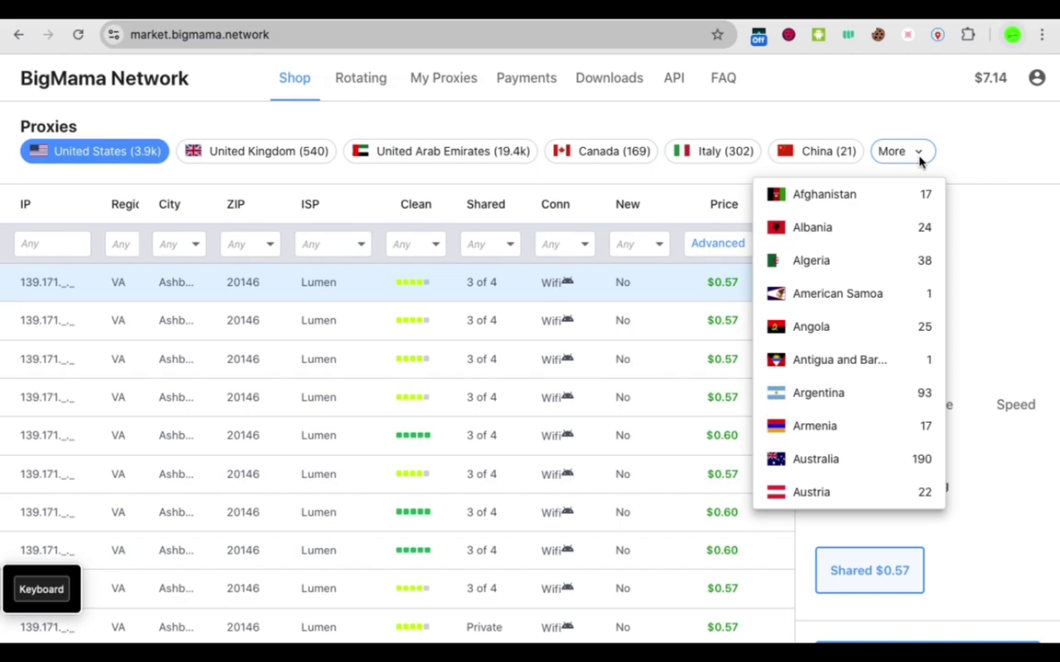
scroll(856, 438, down, 7)
scroll(856, 438, down, 20)
scroll(856, 438, down, 10)
scroll(856, 437, down, 10)
scroll(857, 438, up, 15)
scroll(856, 438, up, 5)
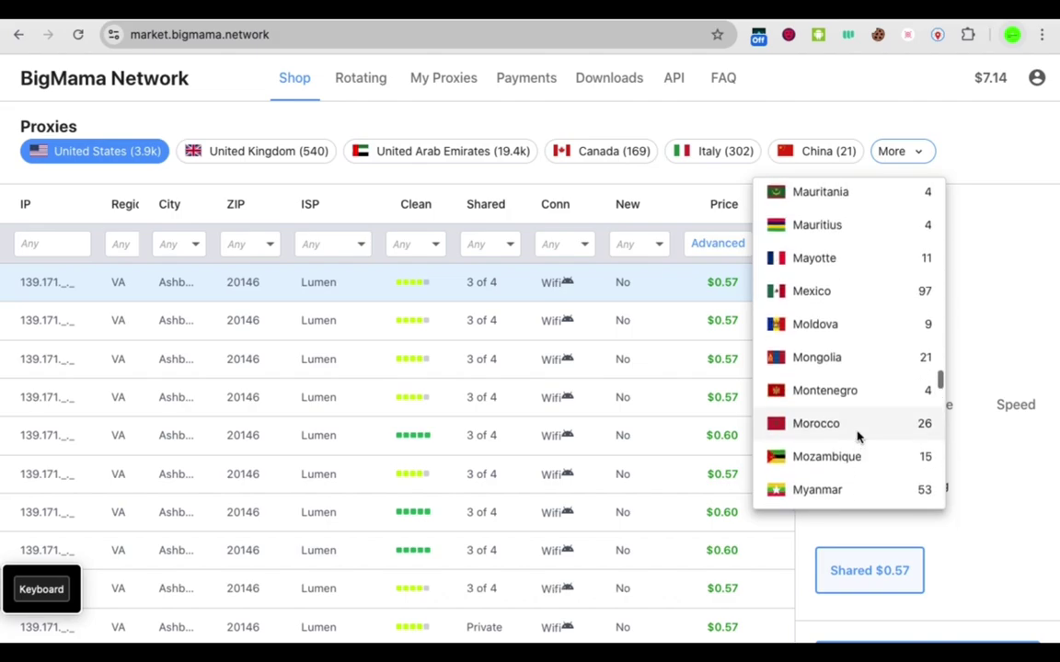
scroll(846, 274, up, 2)
scroll(847, 274, down, 3)
scroll(848, 384, down, 3)
scroll(847, 378, up, 5)
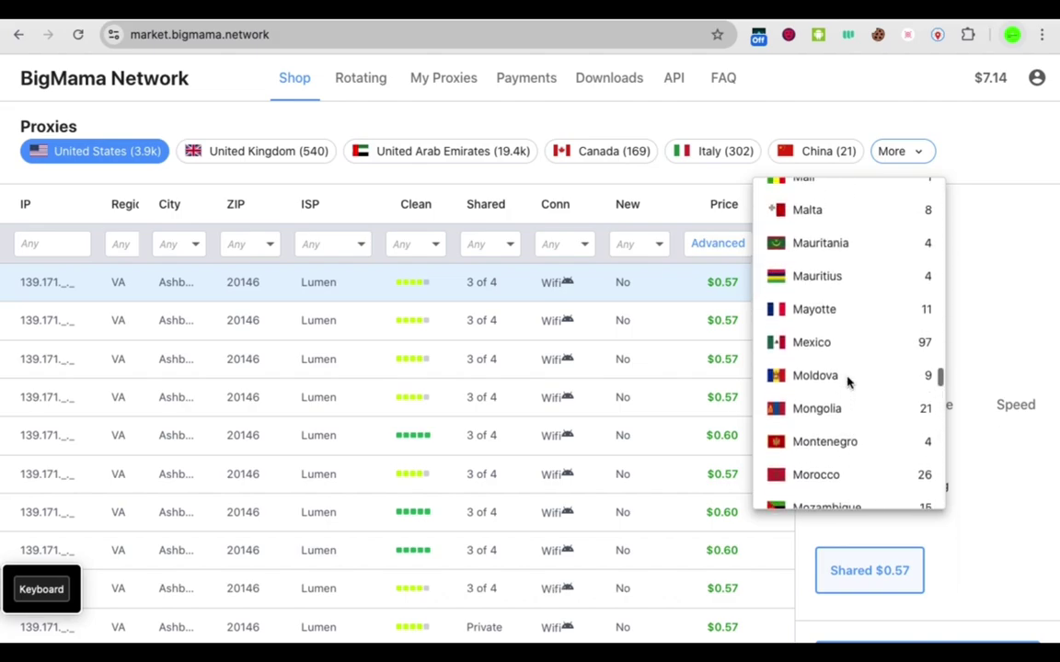
scroll(847, 378, up, 1)
click(848, 370)
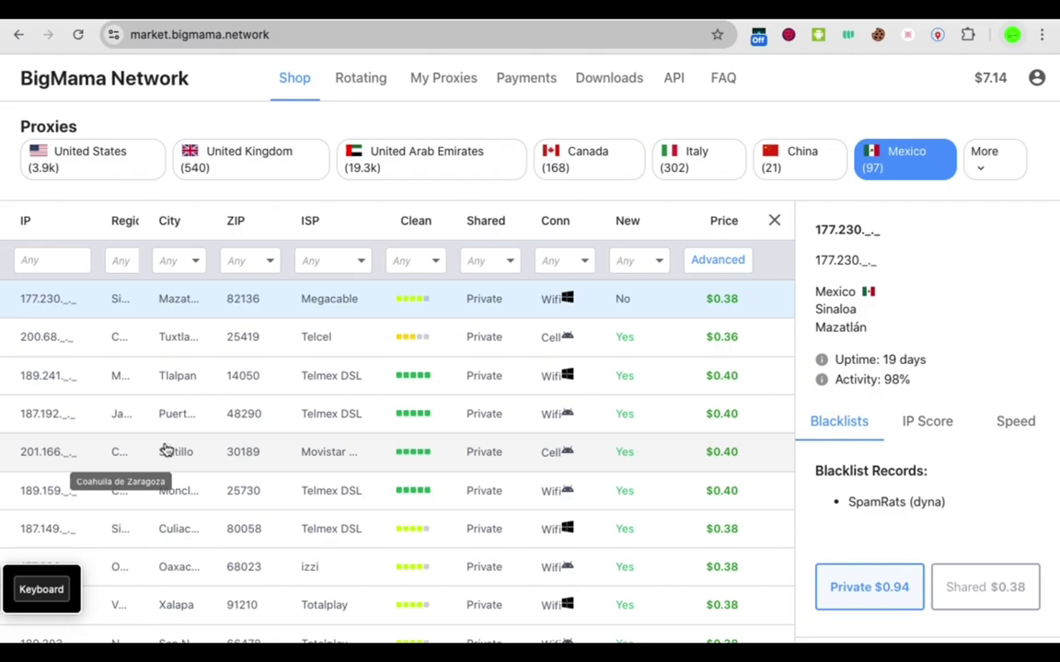
- Select the 201.166 Movistar proxy in Saltillo, view its IP score section and request its connection speed
click(293, 455)
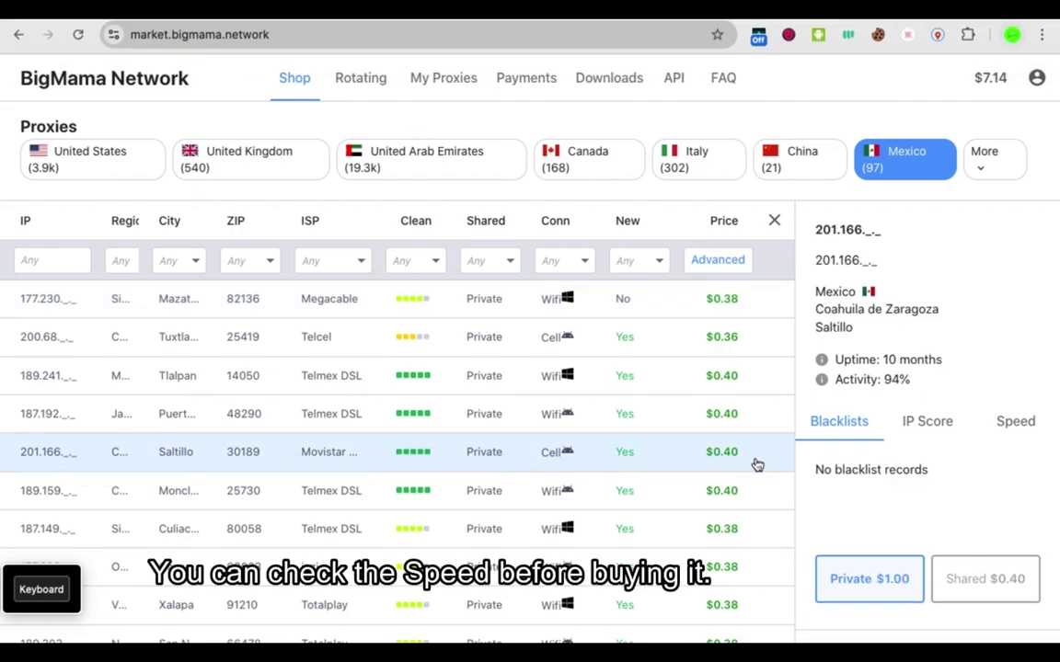
click(931, 430)
click(931, 429)
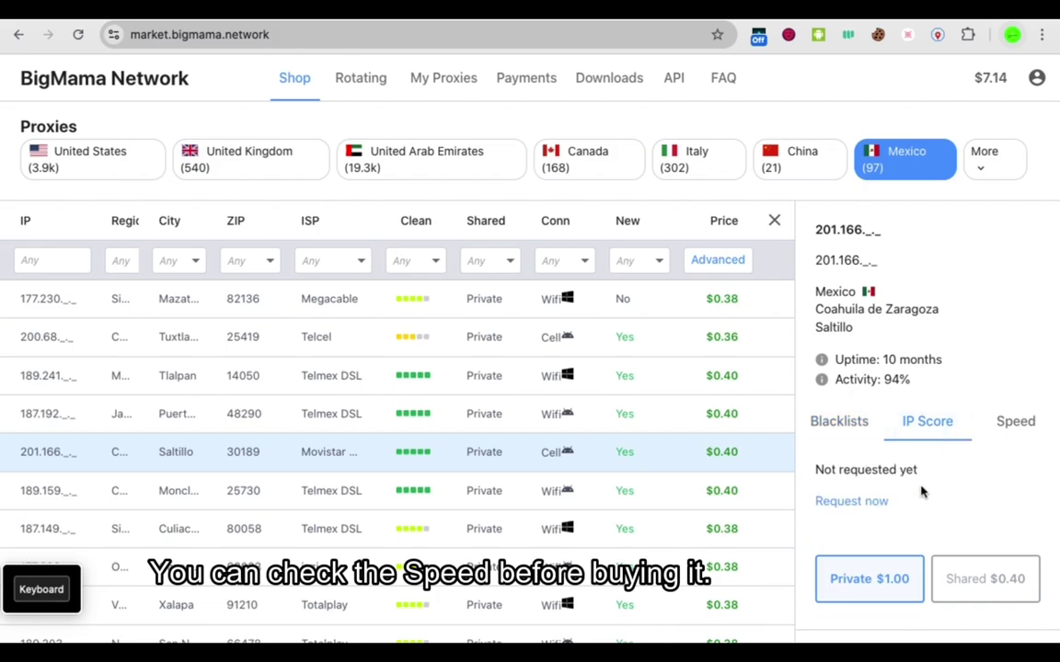
click(1005, 427)
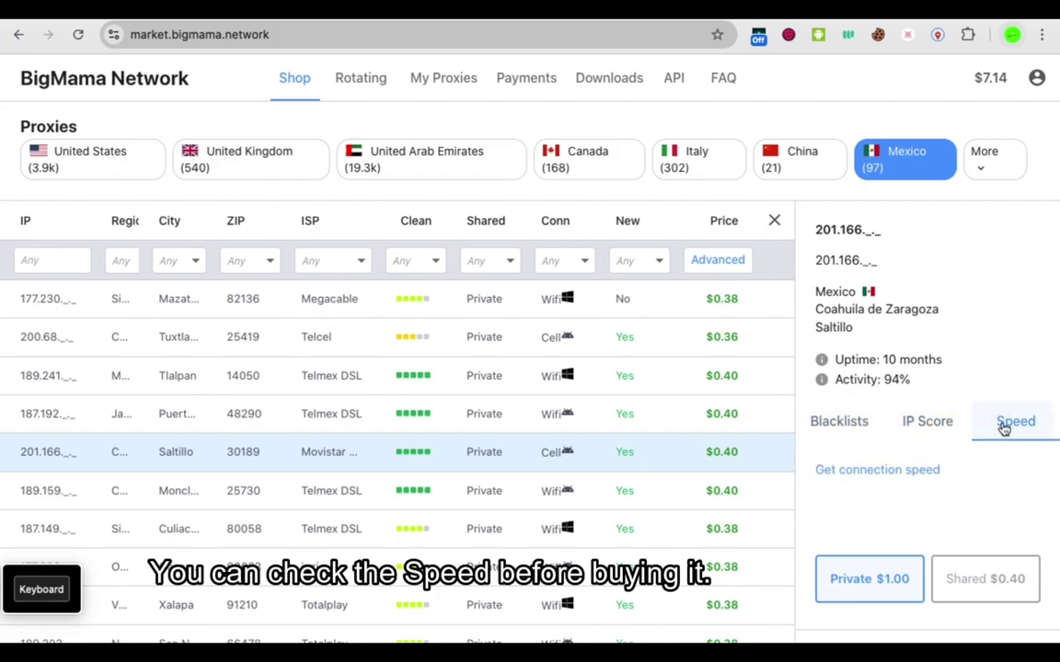
click(914, 473)
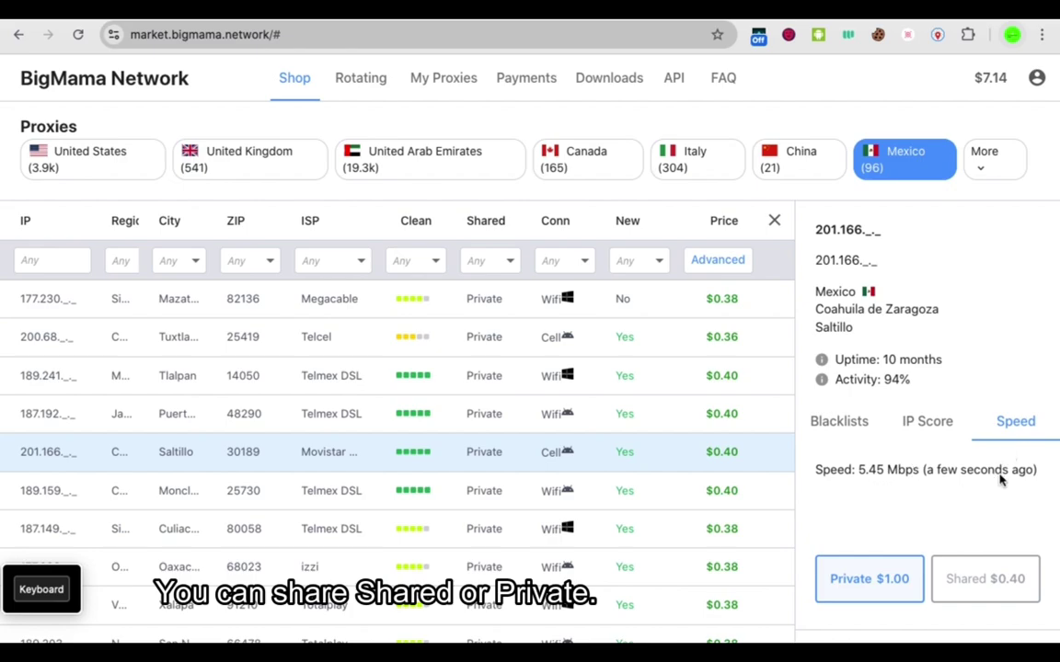
- Buy the selected Saltillo proxy as Shared for $0.40 and confirm the purchase
click(988, 572)
scroll(957, 530, down, 1)
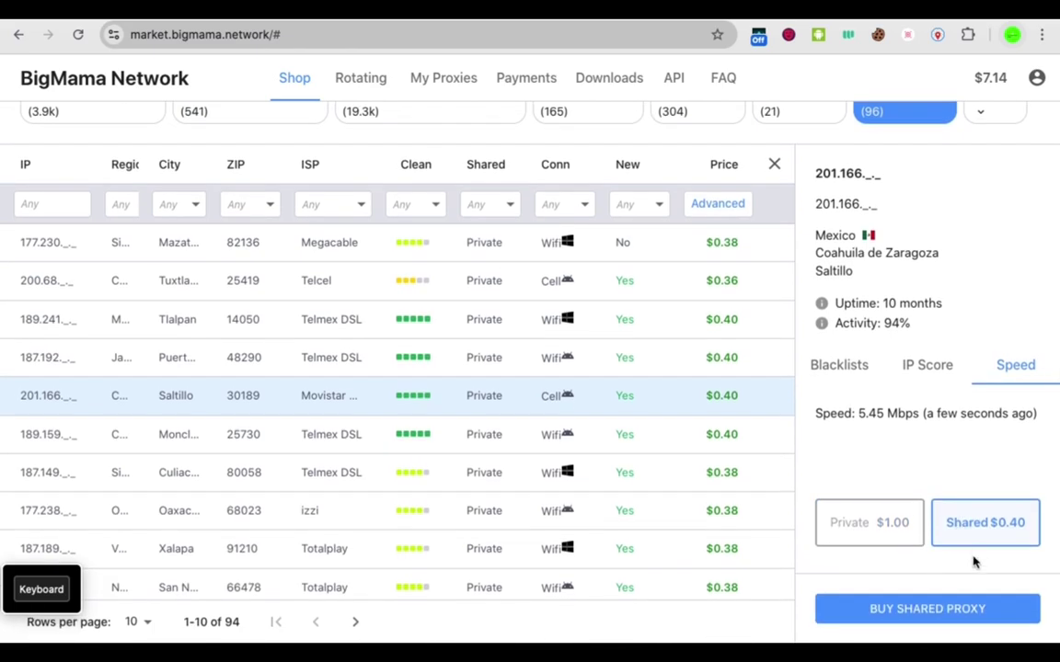
click(941, 607)
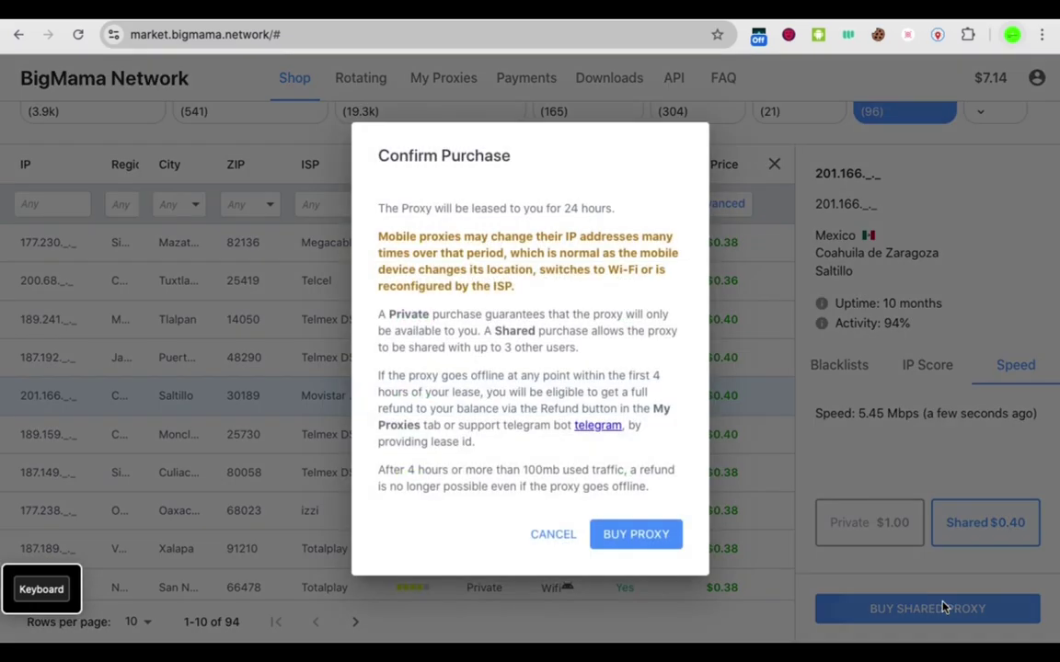
click(655, 541)
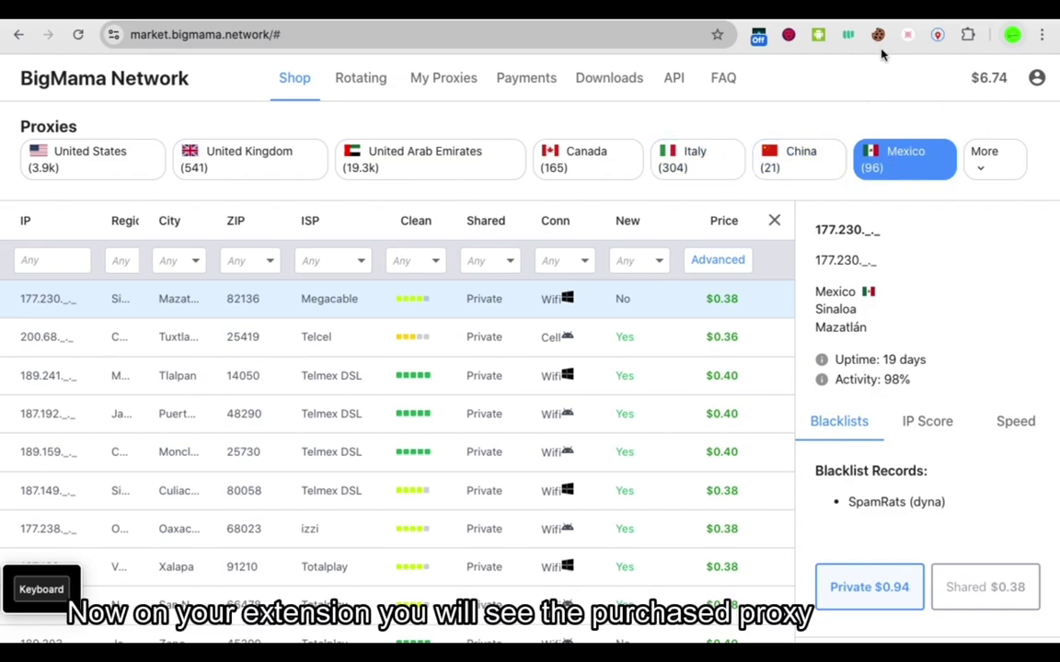
- Check the purchased proxy under Mexico in the BigMama extension and in the site's list of active proxies
click(936, 35)
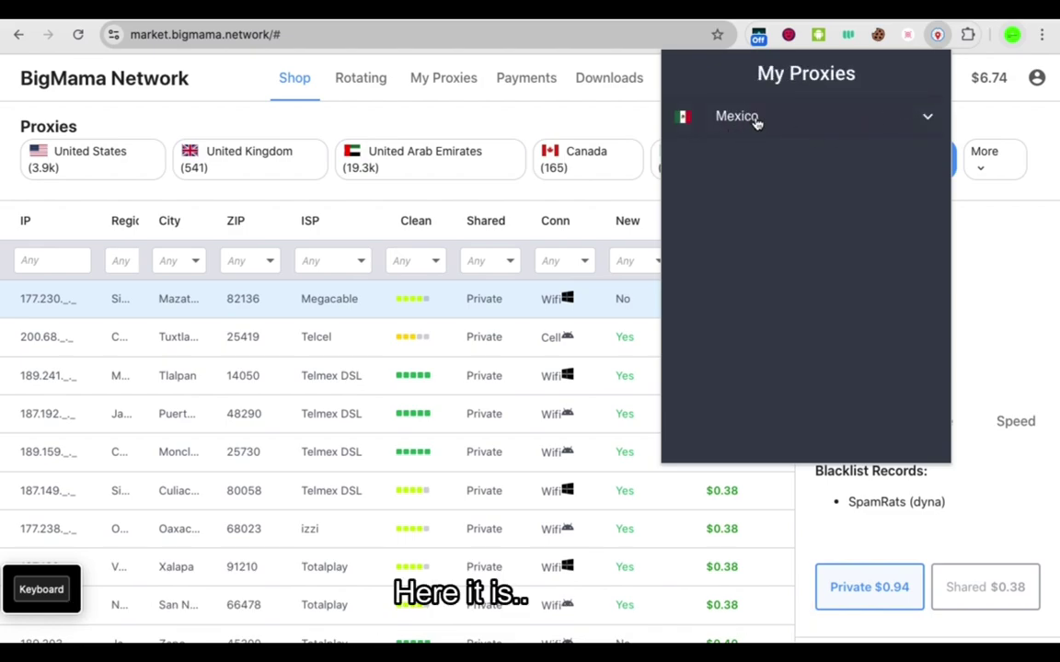
click(924, 118)
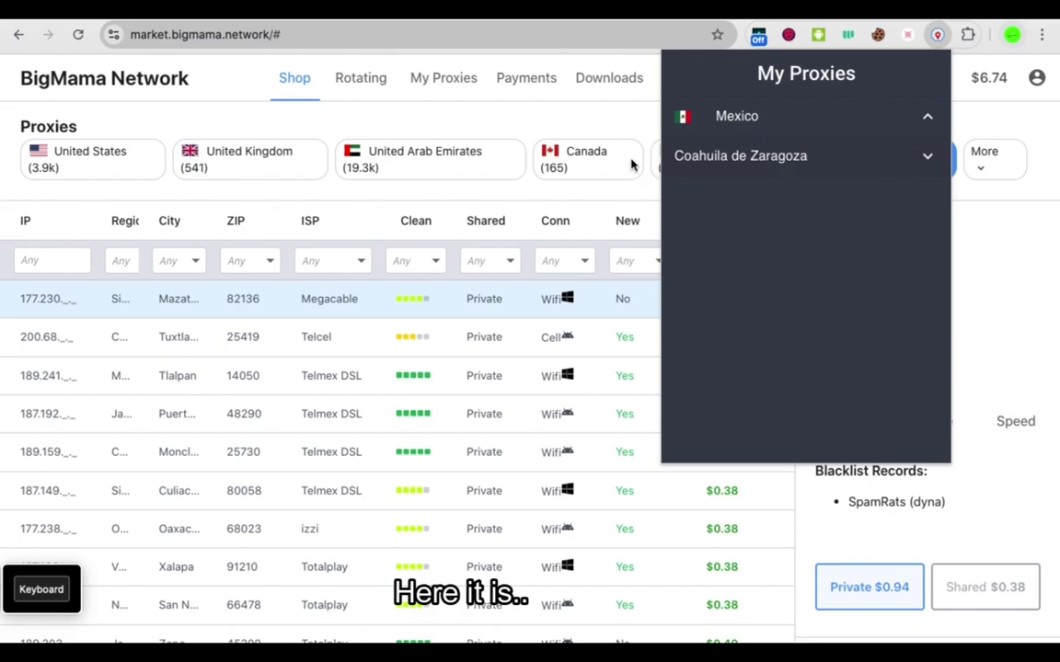
click(423, 93)
click(432, 82)
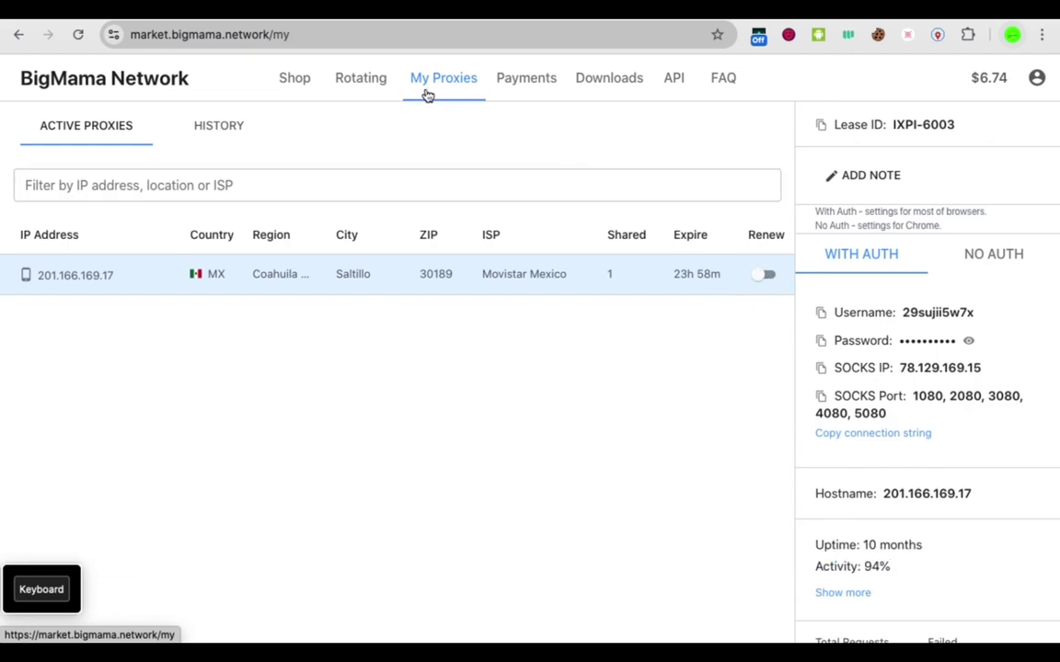
- Turn on the 201.166.169.17 Movistar Mexico proxy under Mexico, Coahuila de Zaragoza in the BigMama extension
click(937, 37)
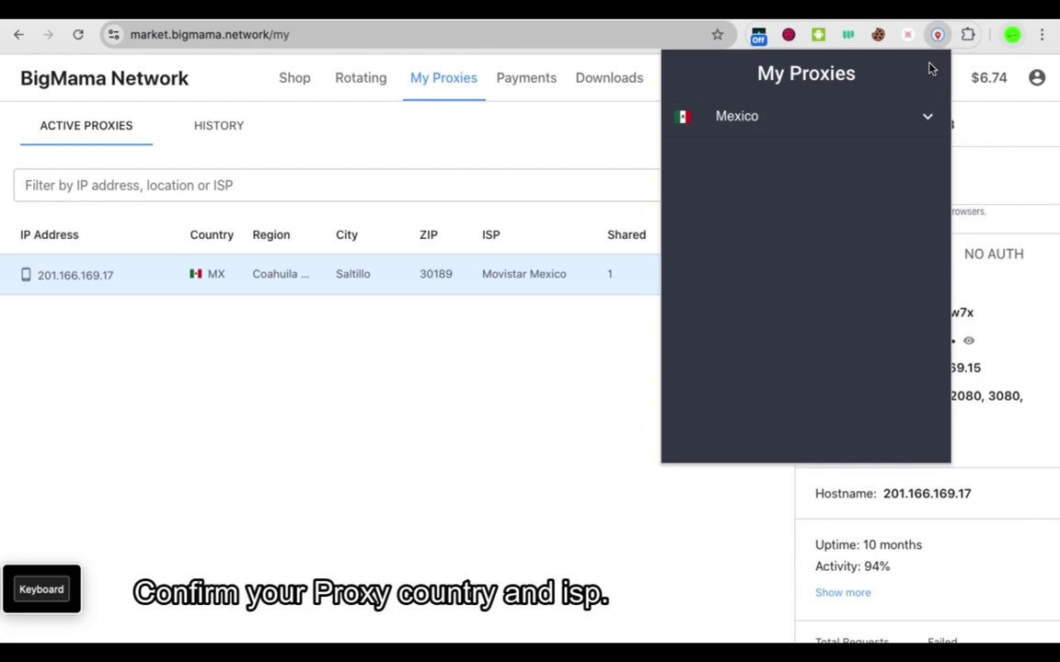
click(927, 120)
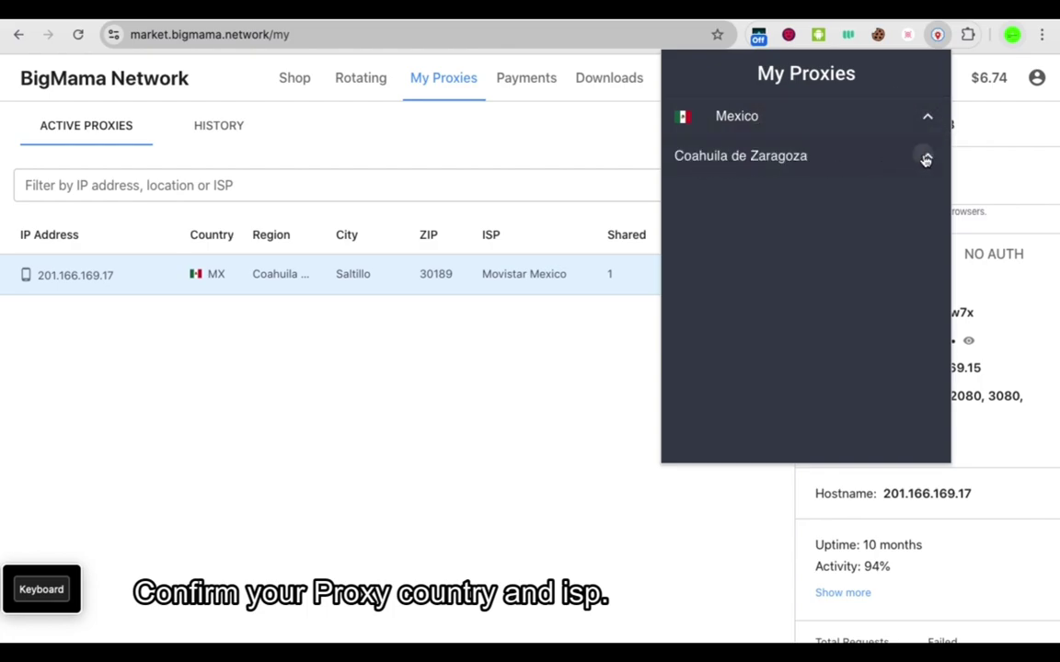
click(925, 157)
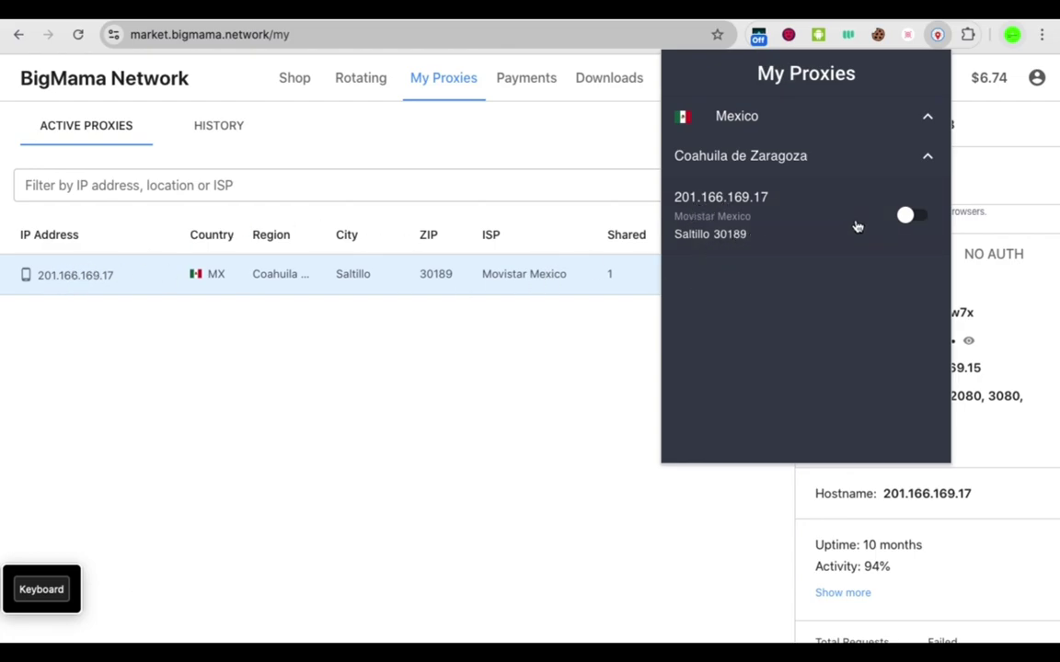
click(922, 216)
click(534, 333)
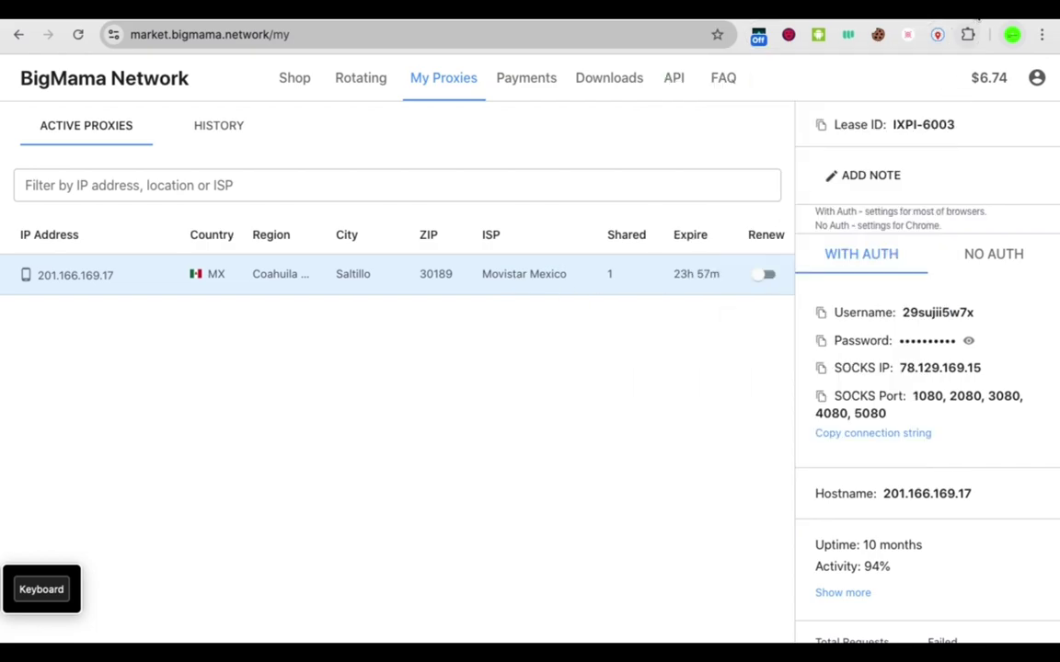
- Switch to the IPRoyal IP lookup page and examine the country, city, ISP and map location for 201.166.169.17, dismissing the promotional popup
key(ctrl+Tab)
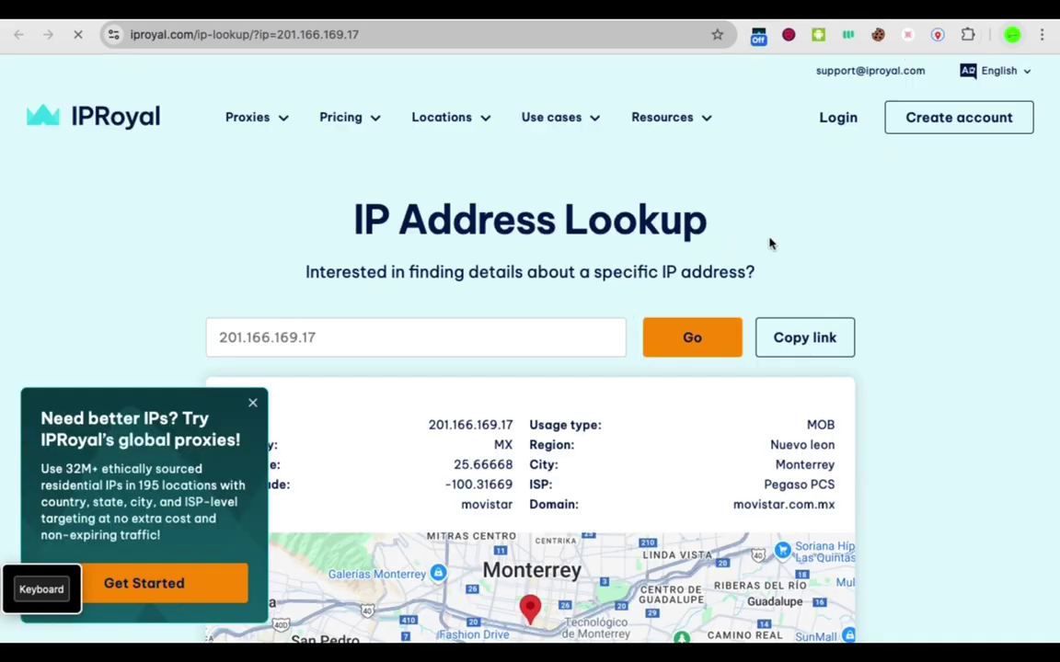
scroll(769, 241, down, 1)
scroll(929, 360, down, 2)
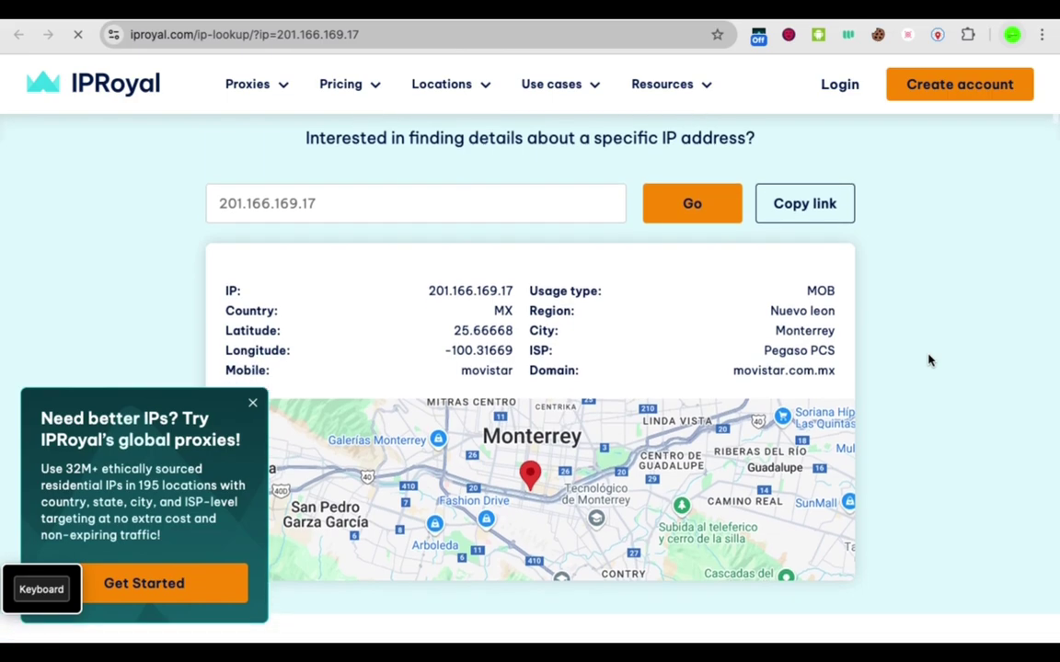
scroll(911, 421, down, 2)
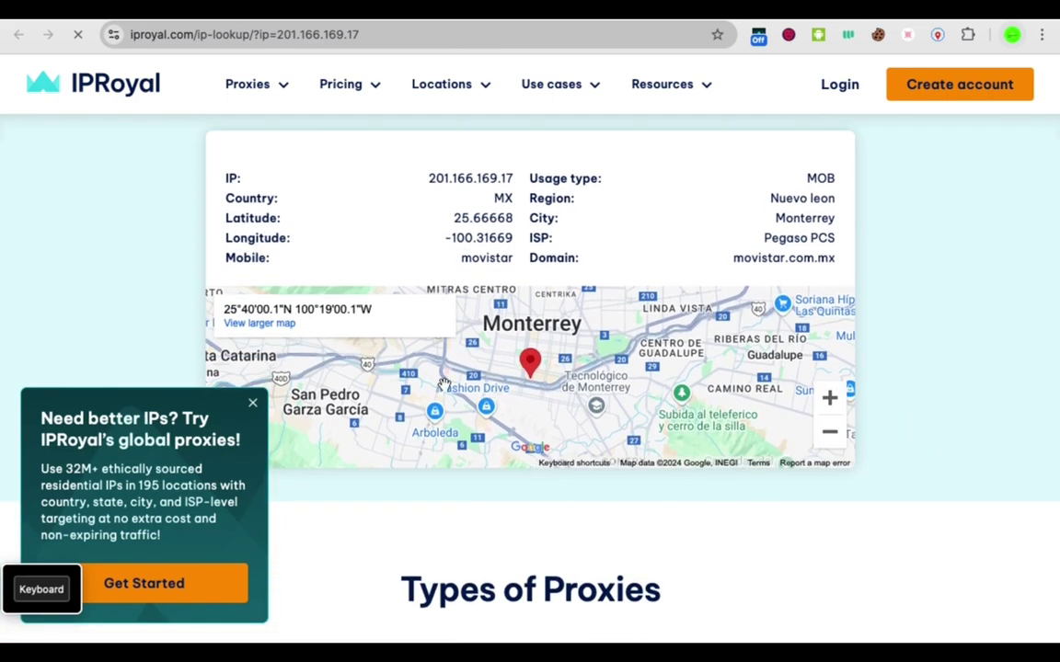
click(253, 405)
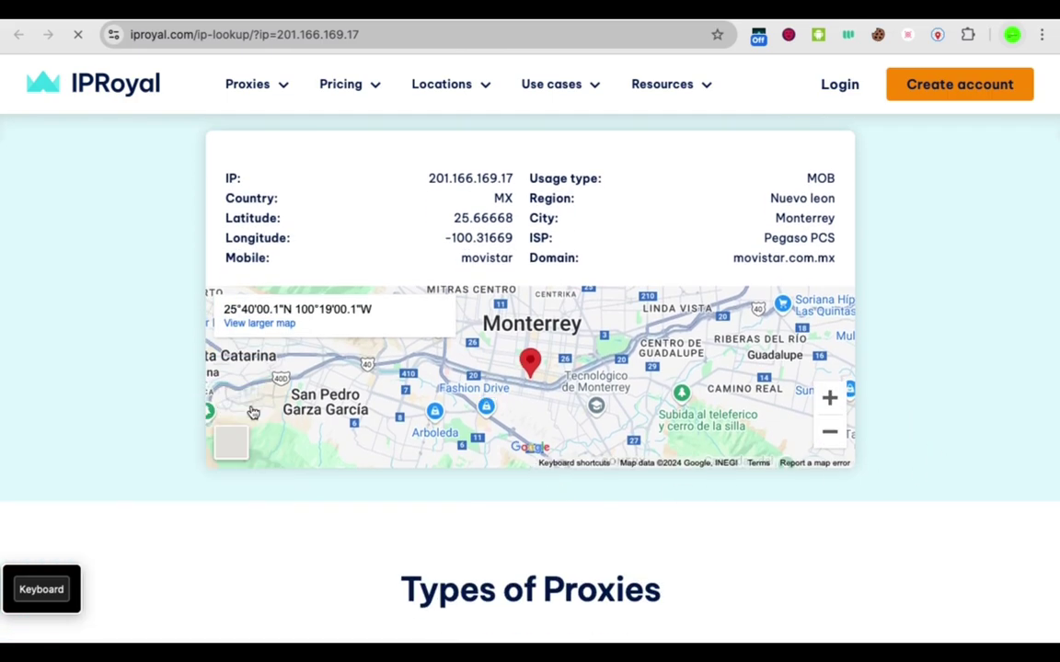
scroll(680, 549, down, 2)
scroll(680, 549, down, 15)
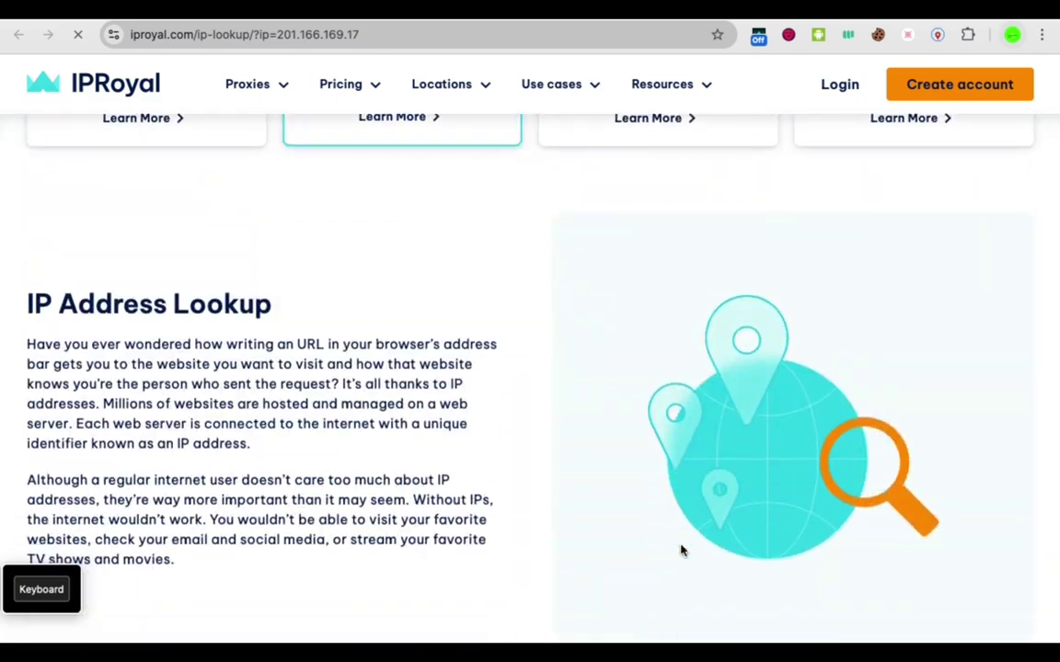
scroll(681, 547, down, 20)
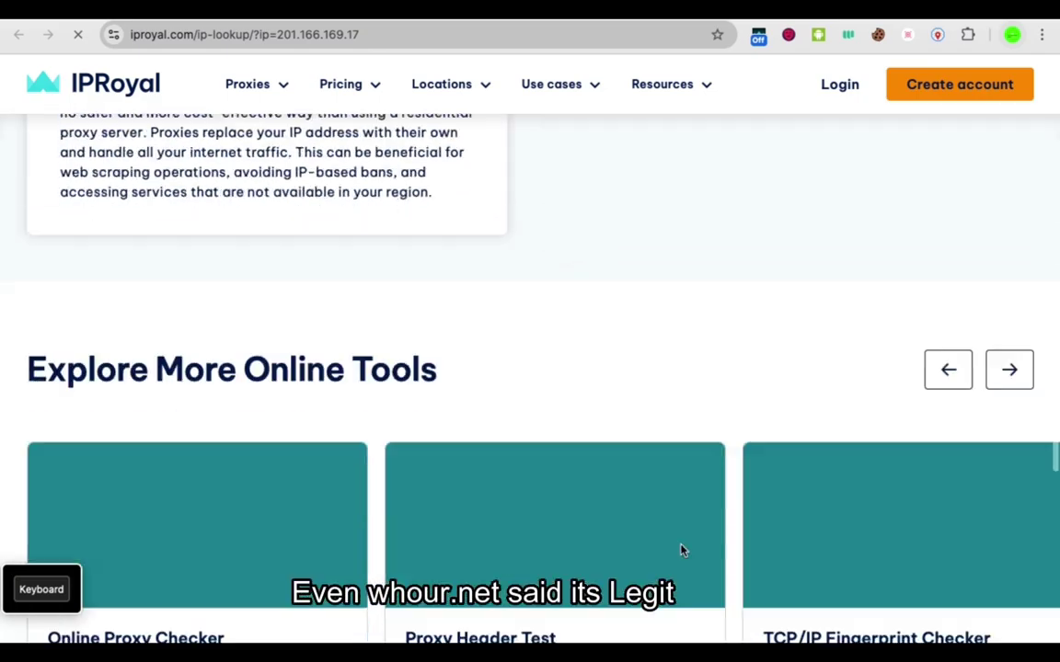
scroll(680, 549, down, 5)
scroll(681, 549, up, 20)
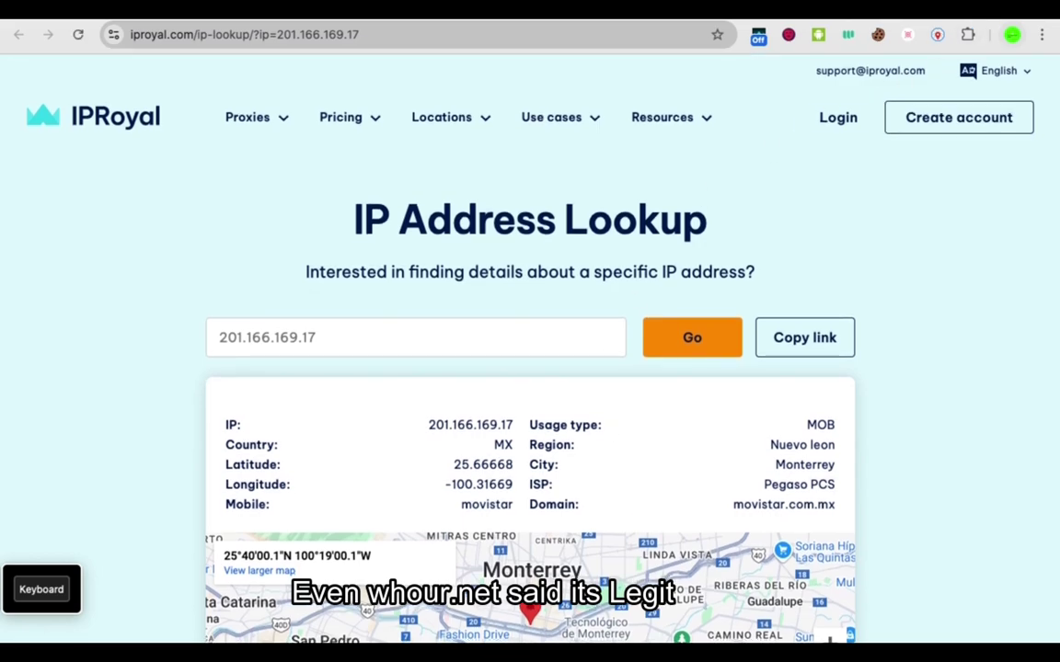
- Open whoer.net in a new browser tab to check the current IP address
key(ctrl+t)
text(w)
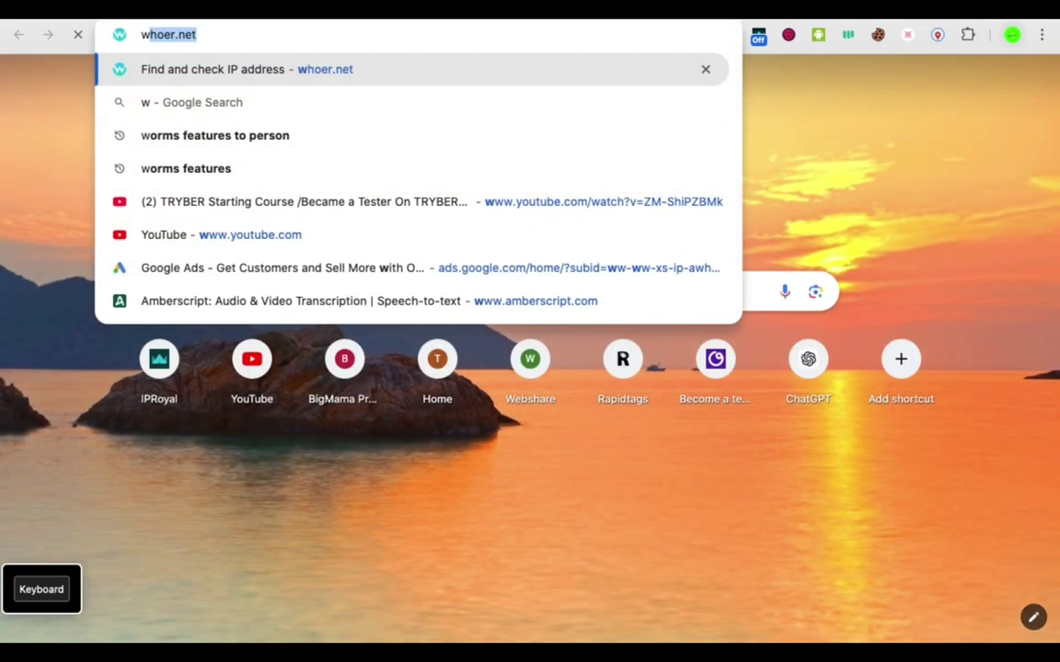
key(Return)
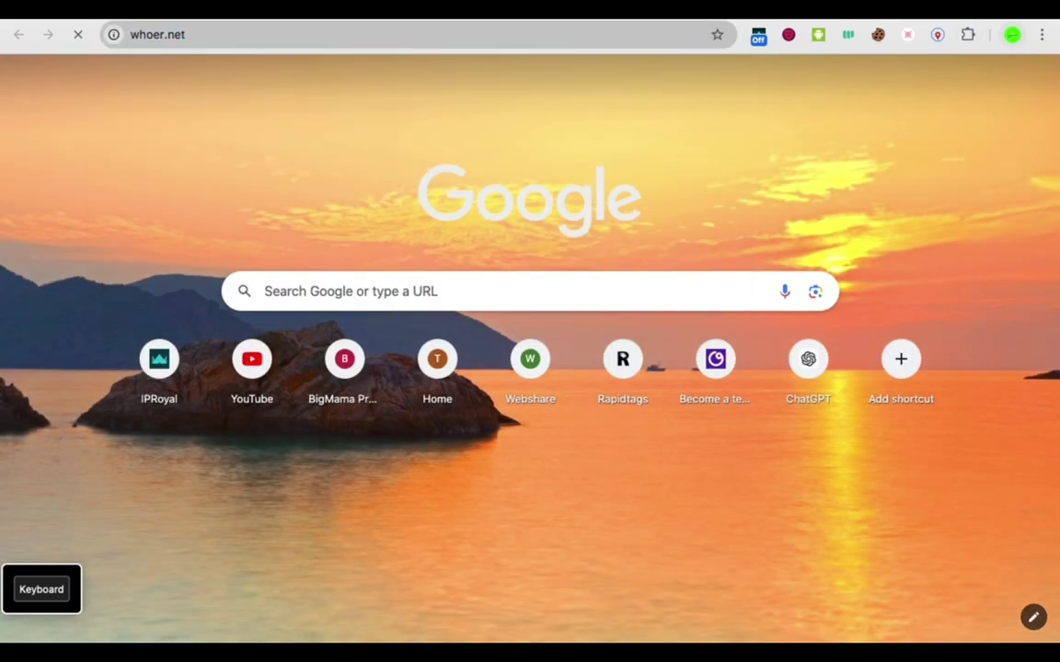